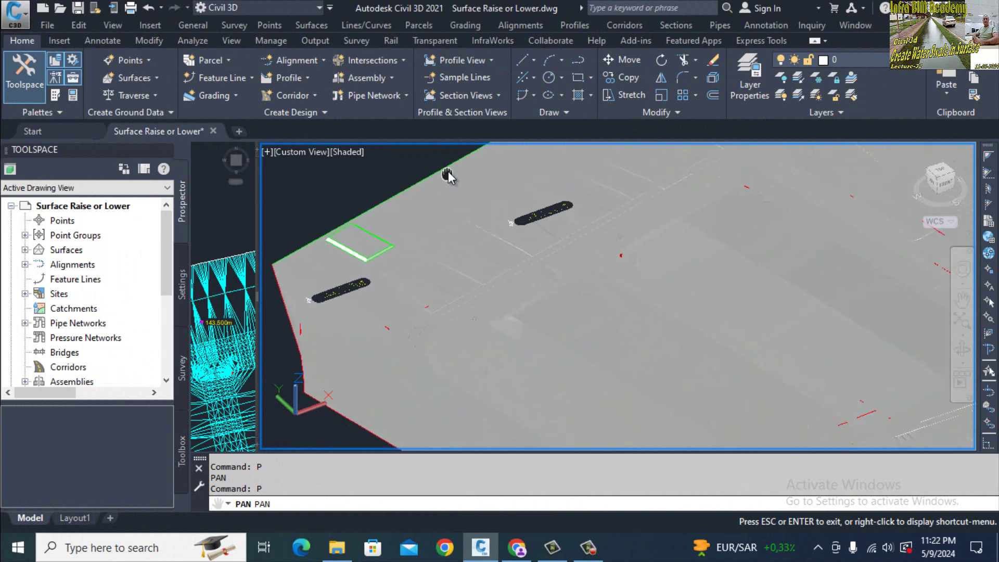
Step: Examine the shaded 3D surface along its green boundary edge and around the existing rectangular cut near the corner
scroll(509, 270, up, 5)
scroll(569, 313, up, 6)
drag(640, 364, 452, 108)
scroll(565, 285, down, 5)
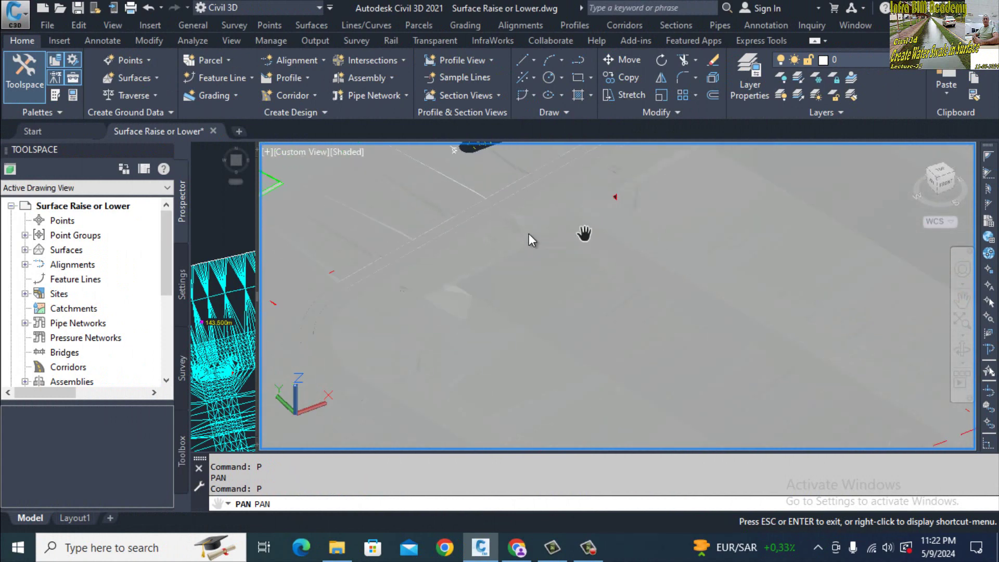
scroll(558, 264, down, 5)
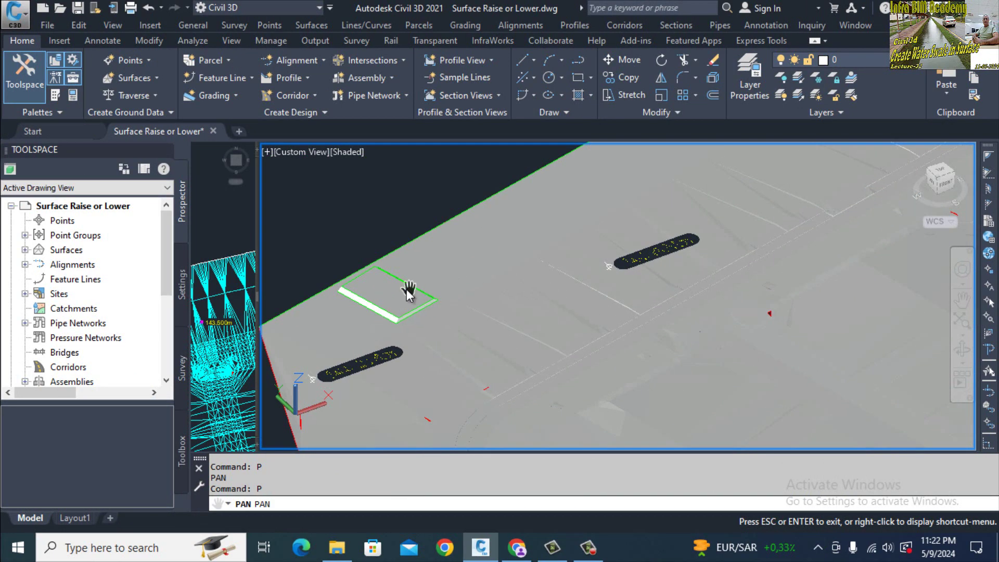
drag(413, 303, 327, 388)
scroll(366, 369, down, 3)
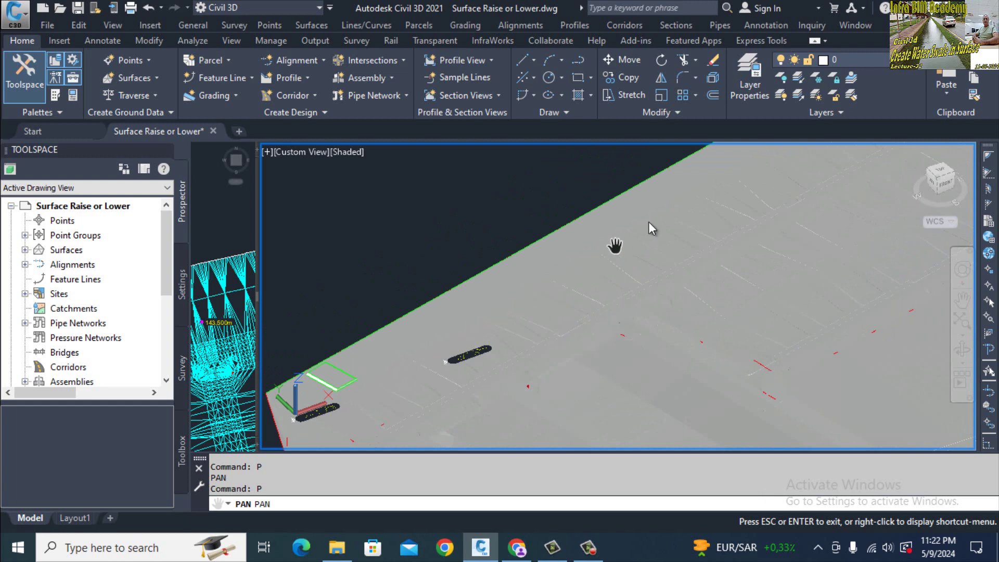
key(Escape)
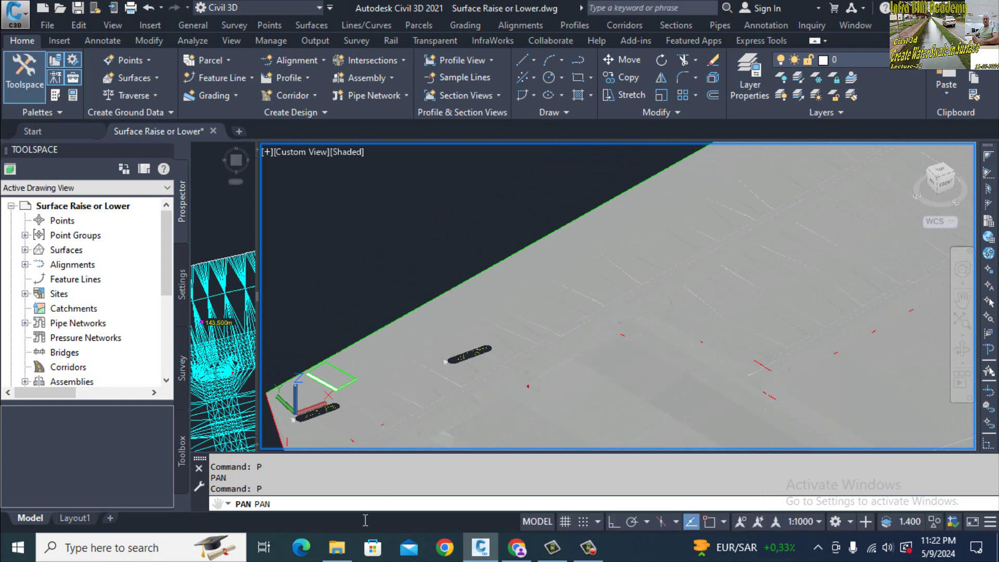
Step: Switch to File Explorer, view the picture Swale-during-a-heavy-rain-event, and return to the drawing
click(337, 548)
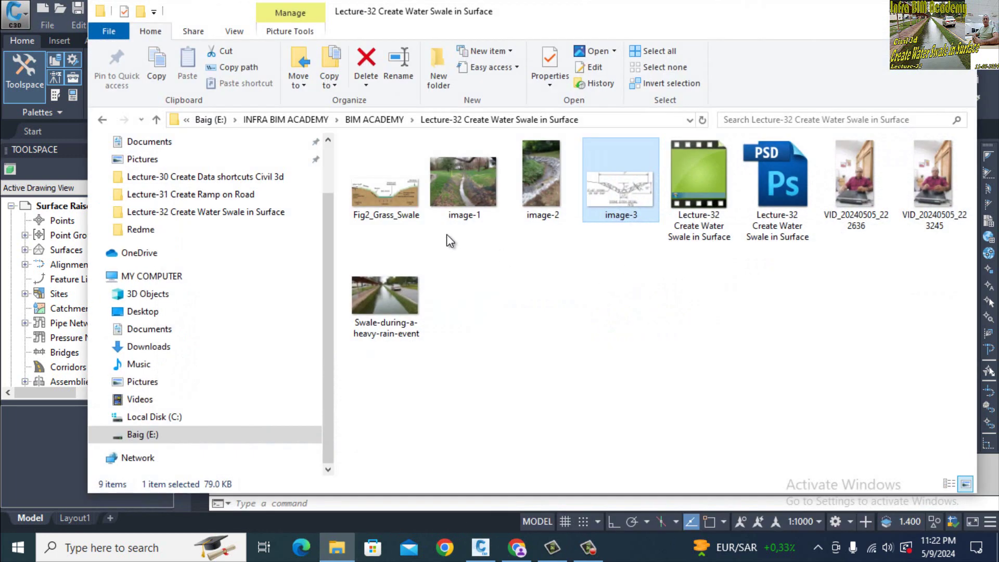
double_click(405, 298)
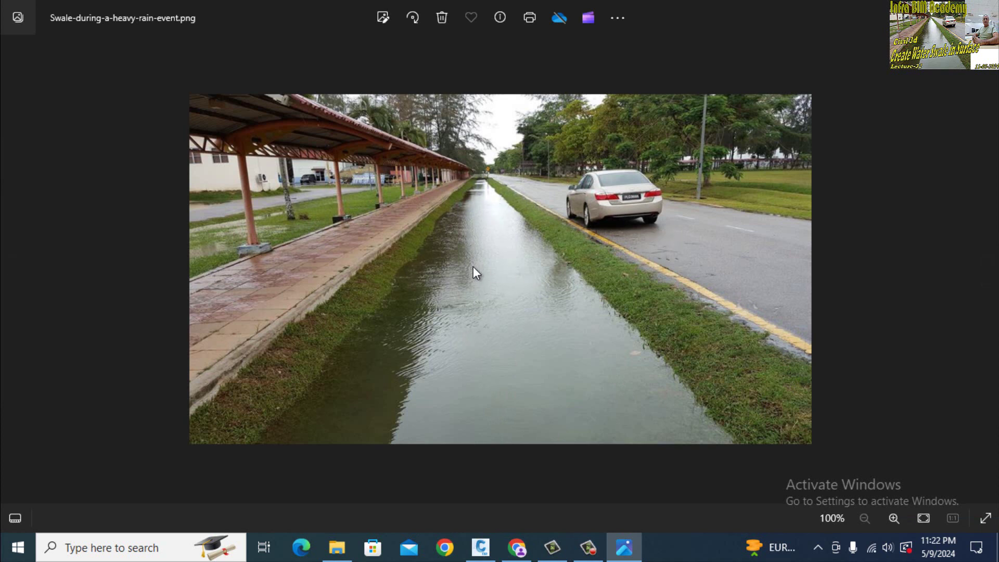
key(alt+F4)
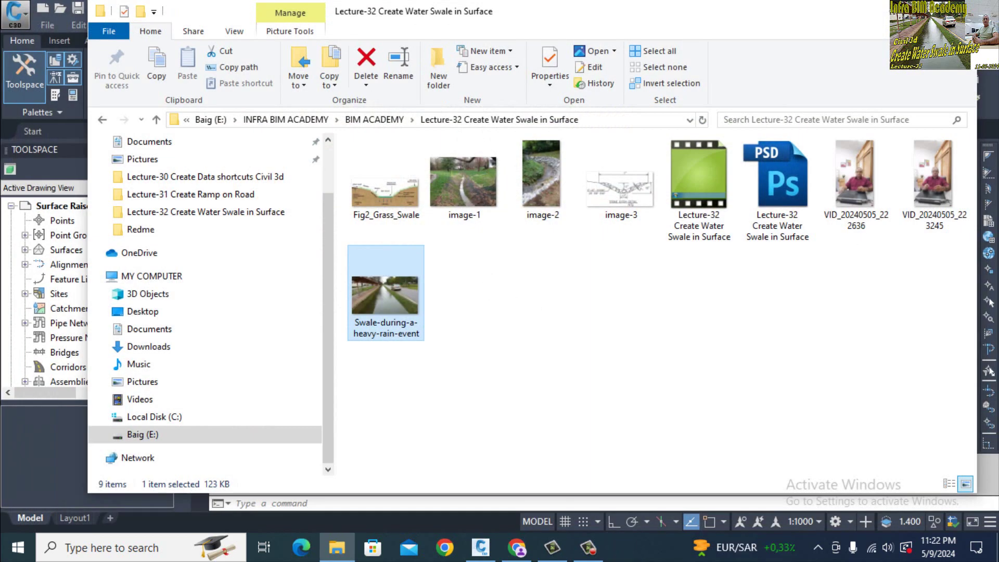
key(alt+F4)
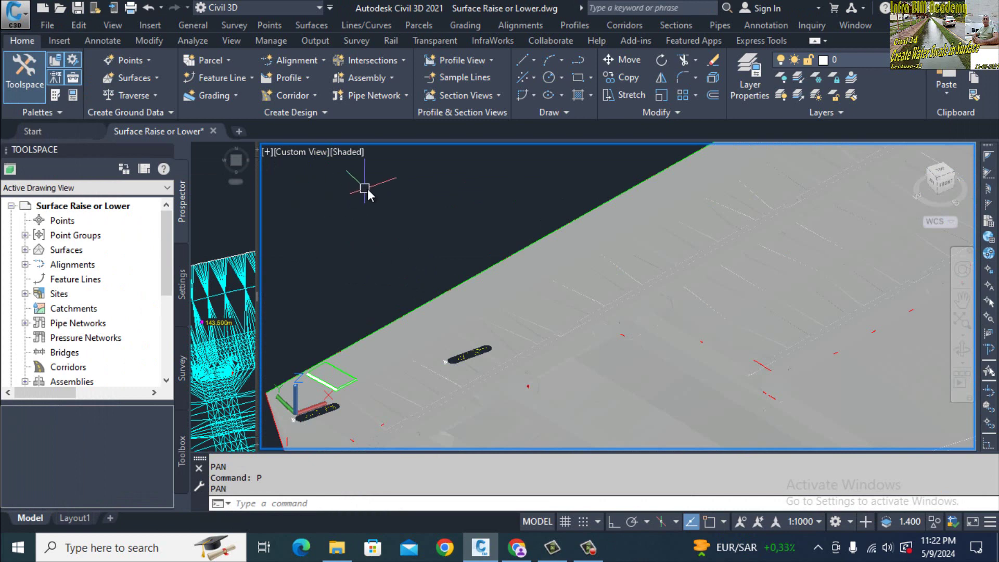
Step: Enlarge the top-view wireframe viewport by shrinking the 3D viewport beside it, and make the top view active
drag(257, 229, 821, 237)
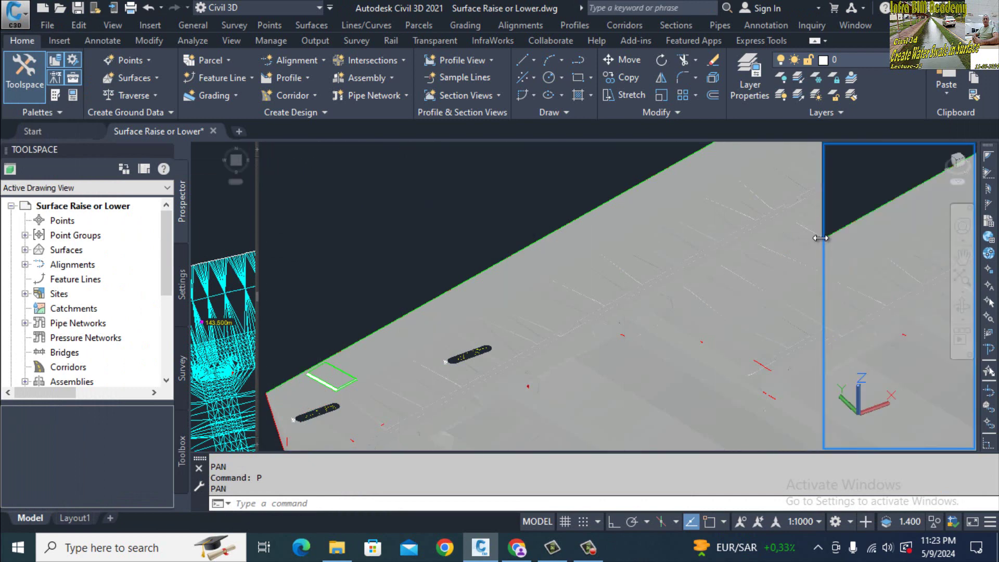
click(491, 190)
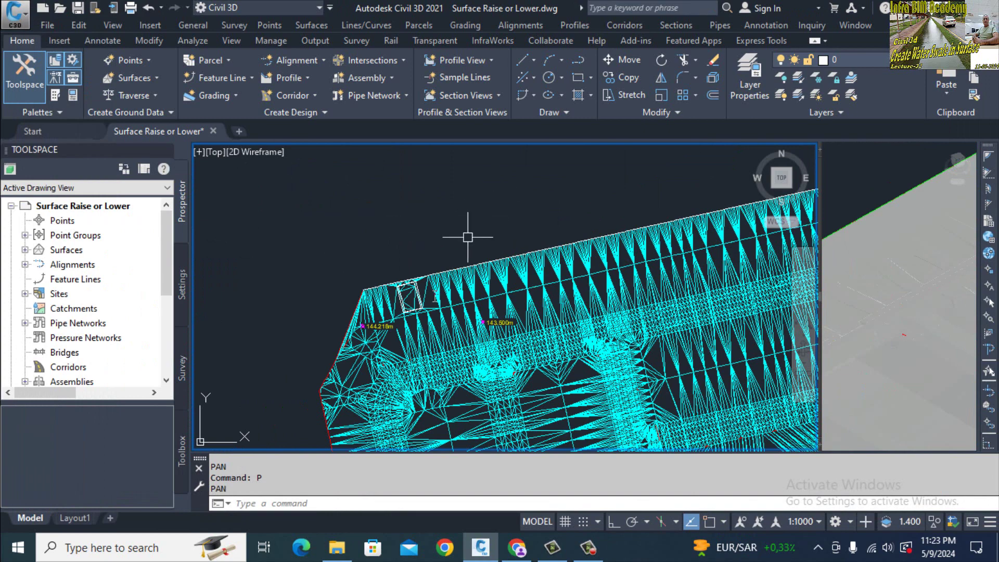
Step: Switch to File Explorer, view the stone ditch detail in image-3, and return to the drawing
click(337, 548)
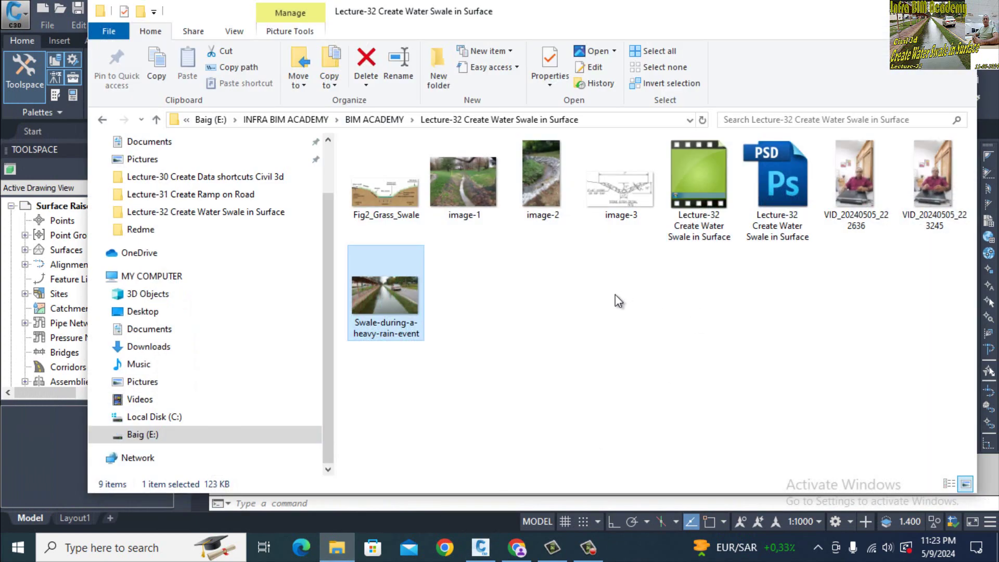
double_click(635, 190)
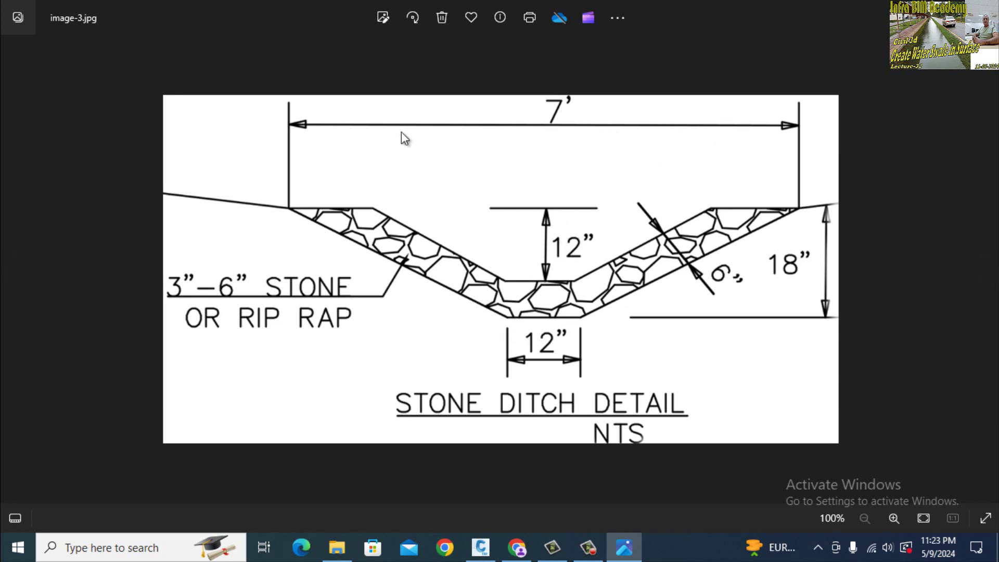
click(982, 9)
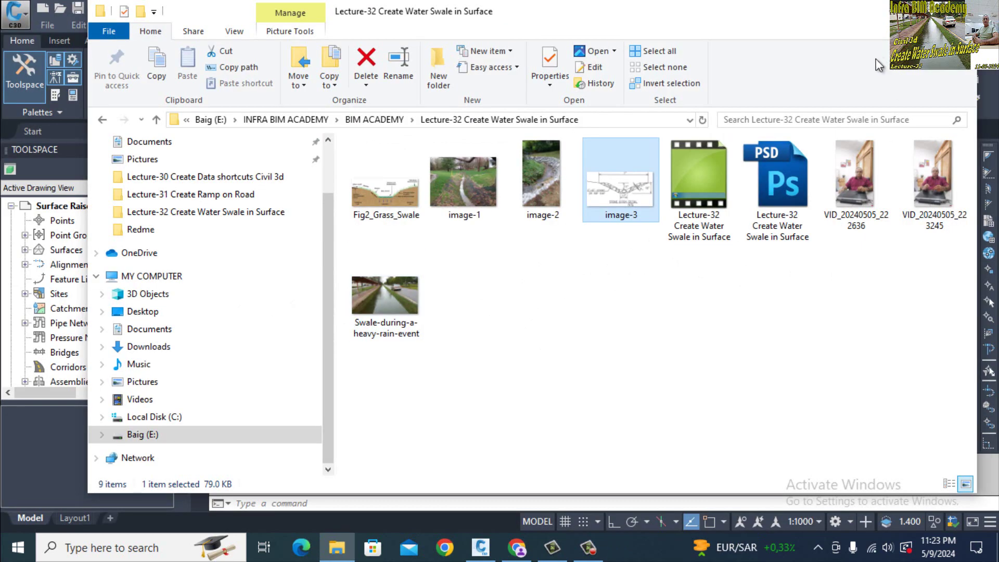
click(891, 10)
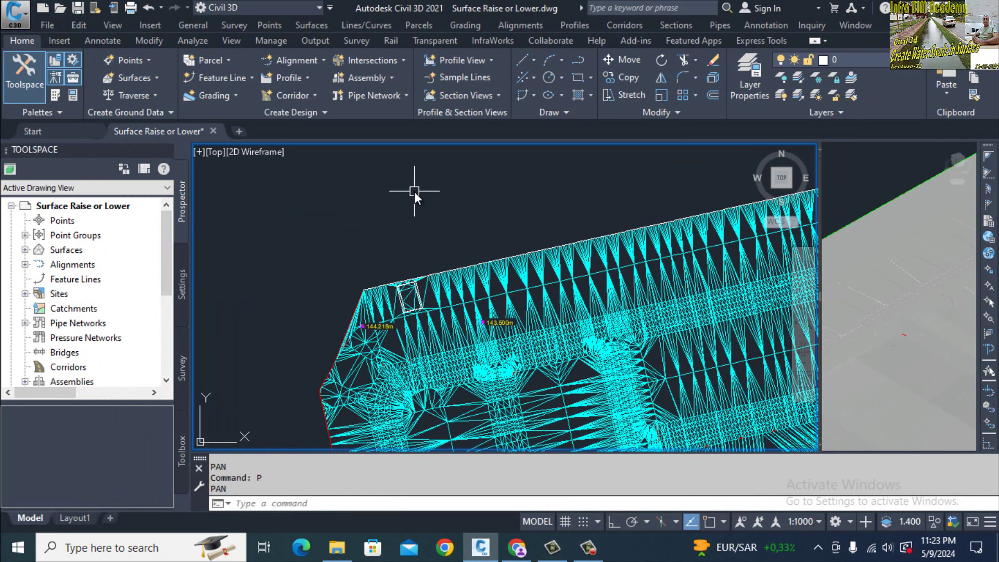
text(pl)
key(Return)
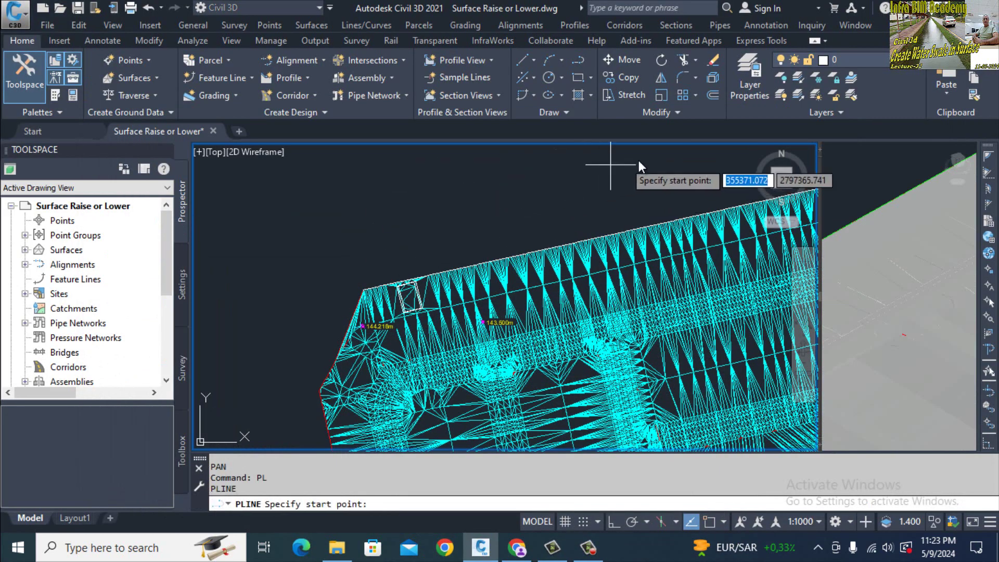
scroll(633, 173, down, 2)
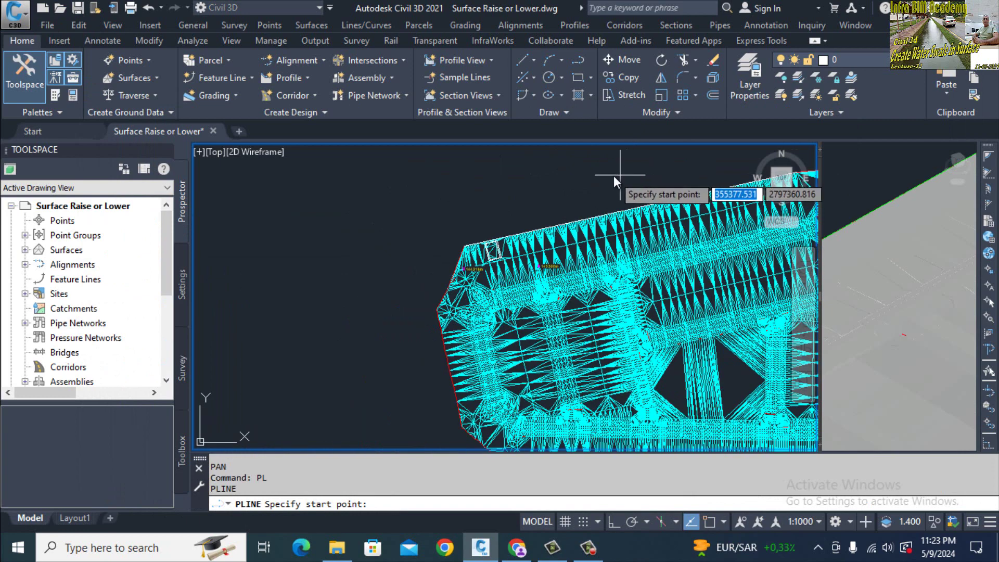
key(Escape)
Step: Draw a closed narrow four-sided polyline about 238 m long and 10 m wide, north of the surface and parallel to its upper edge
text(p)
key(Return)
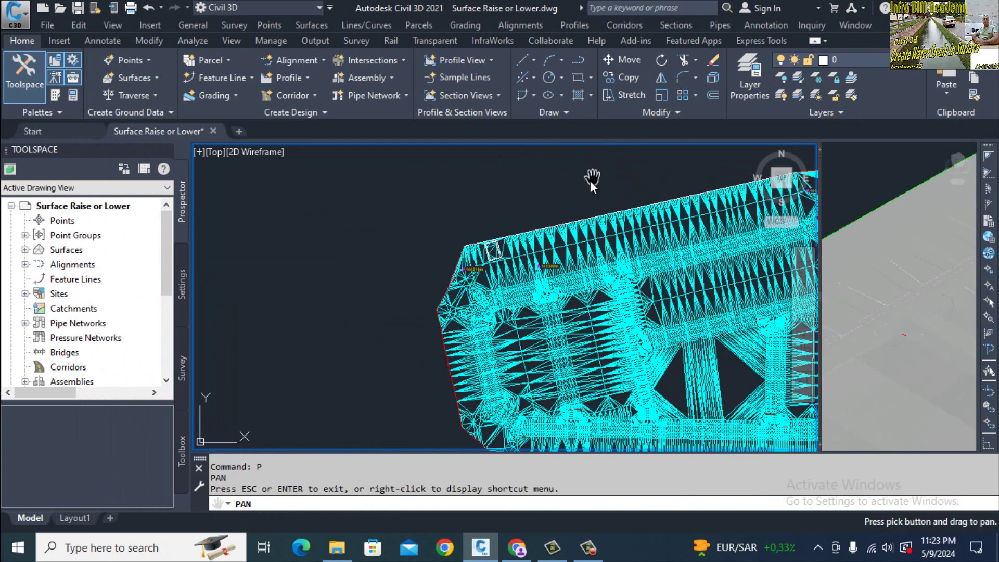
drag(586, 183, 468, 232)
key(Escape)
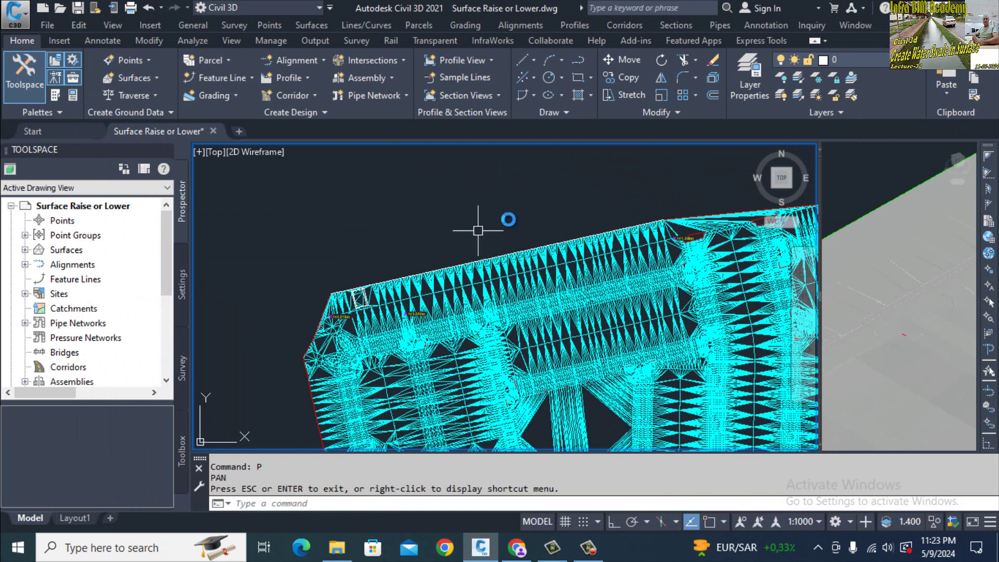
text(pl)
key(Return)
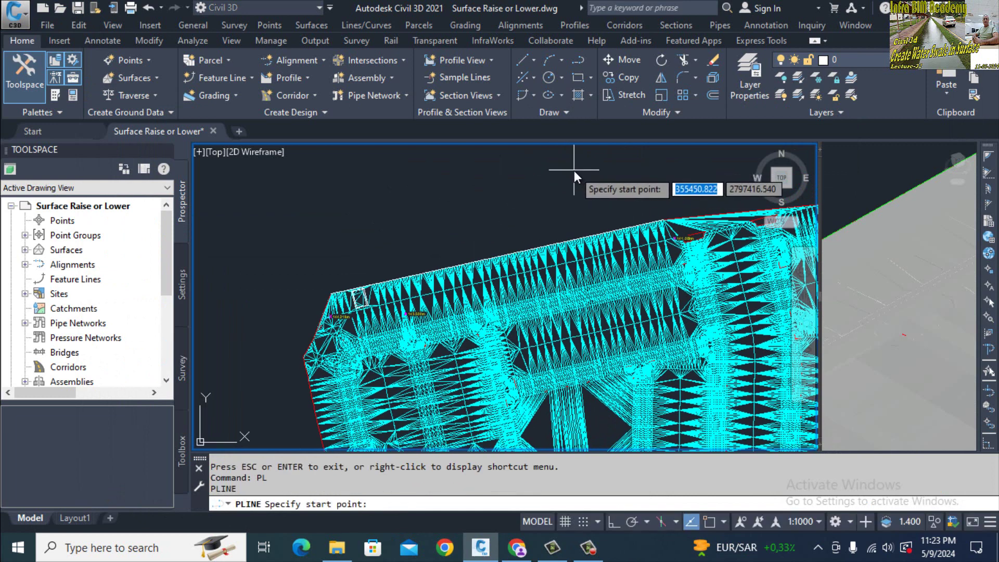
click(592, 162)
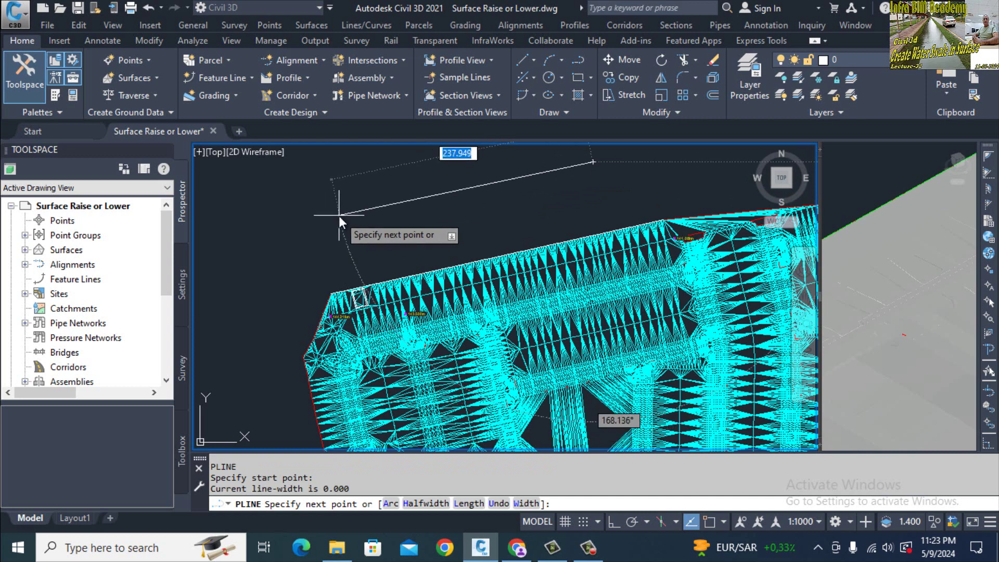
click(340, 217)
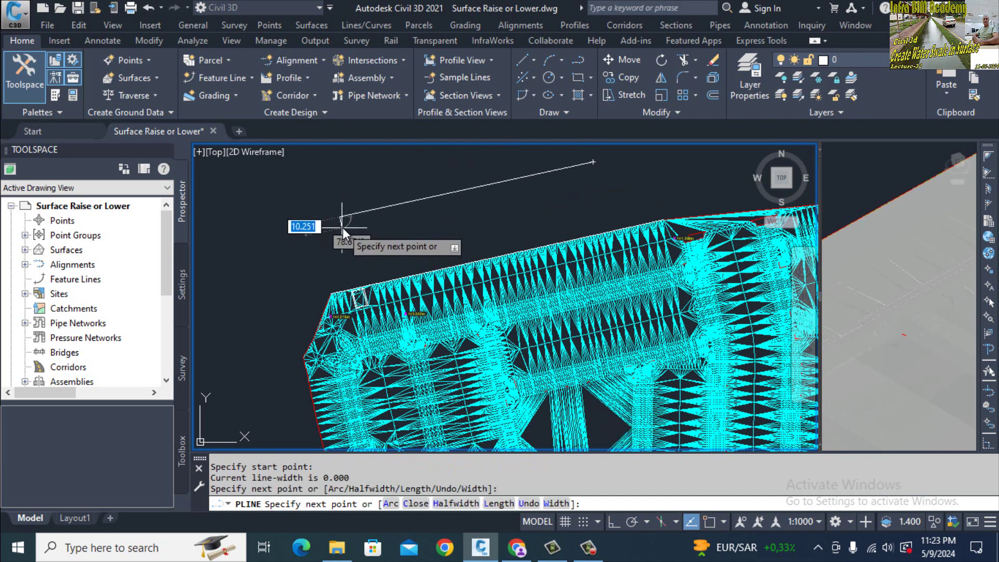
scroll(343, 227, up, 2)
click(343, 229)
scroll(590, 187, down, 3)
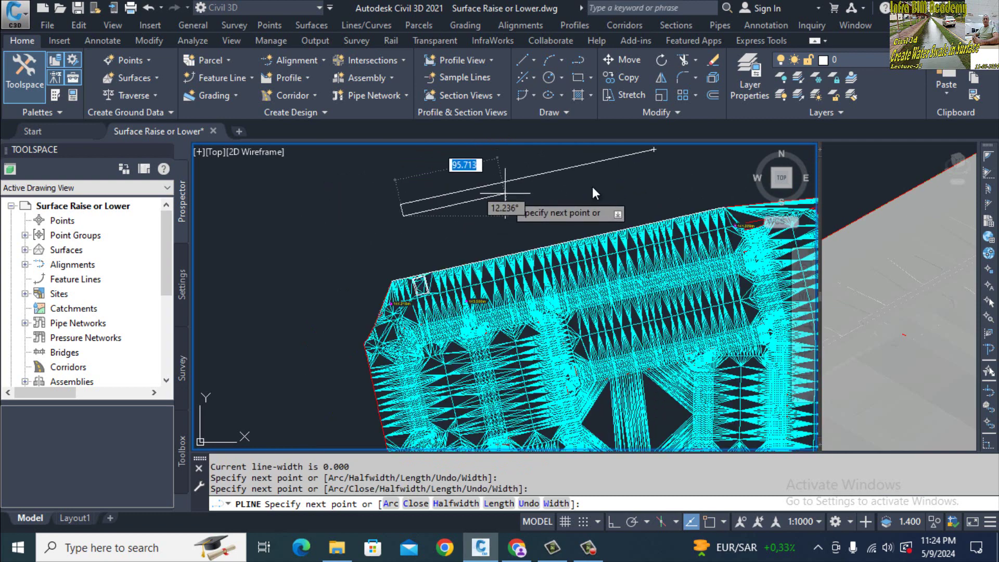
scroll(567, 166, up, 3)
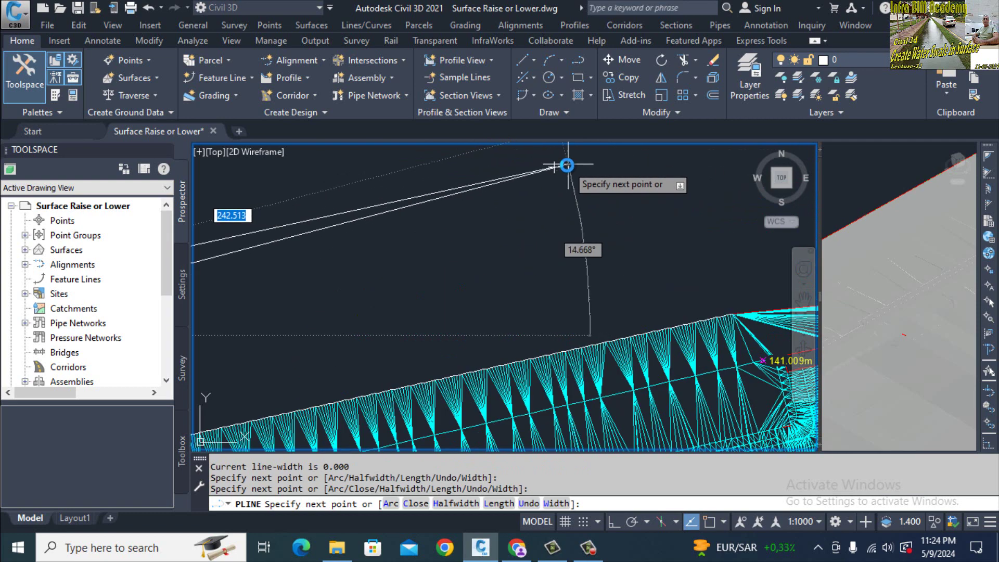
click(561, 196)
text(c)
key(Return)
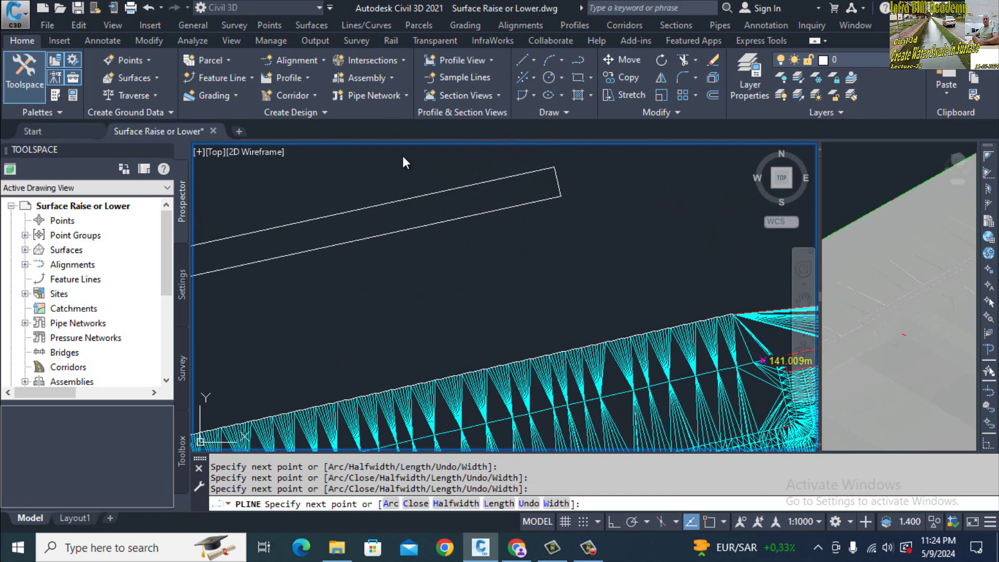
Step: Move the narrow closed polyline onto the surface so it lies just inside the northern boundary
text(m)
key(Return)
click(462, 208)
key(Return)
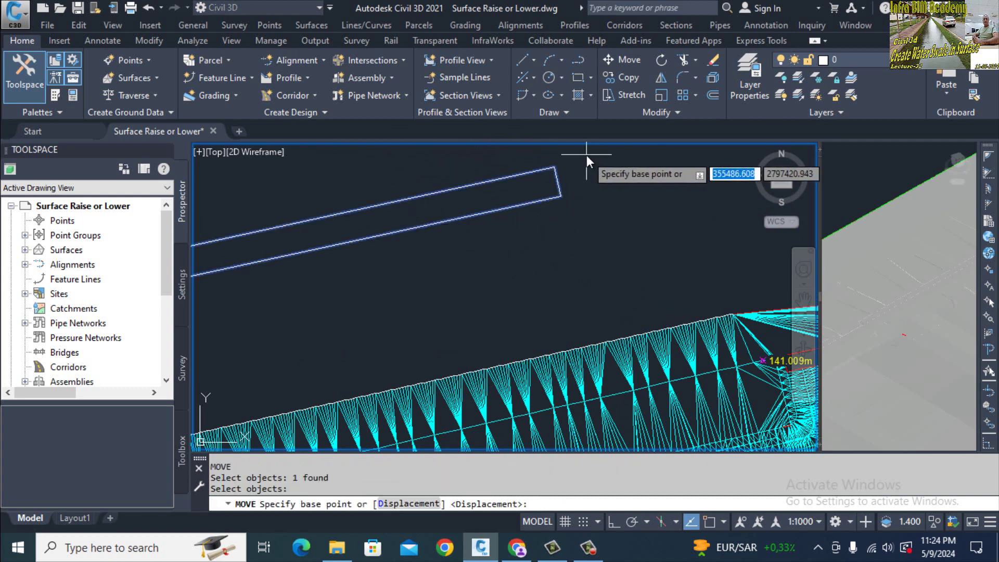
click(587, 154)
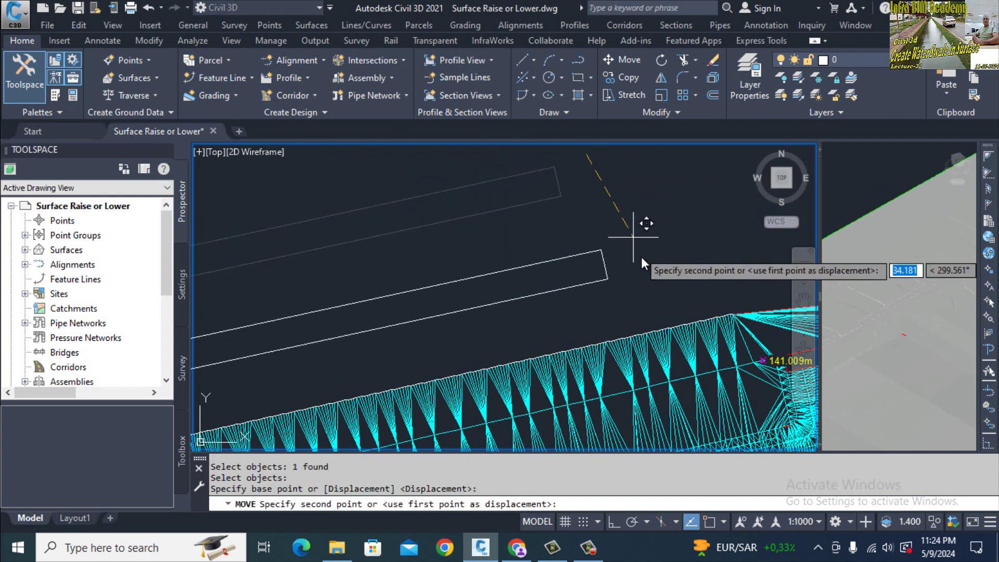
click(710, 323)
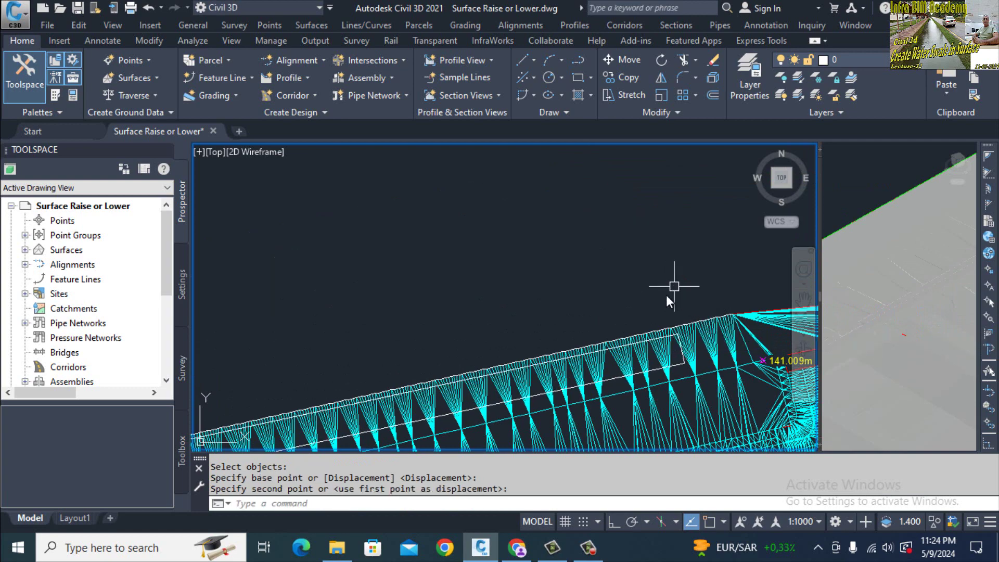
Step: Stretch the western end of the swale polyline slightly inward, away from the surface's northern boundary
scroll(479, 337, up, 8)
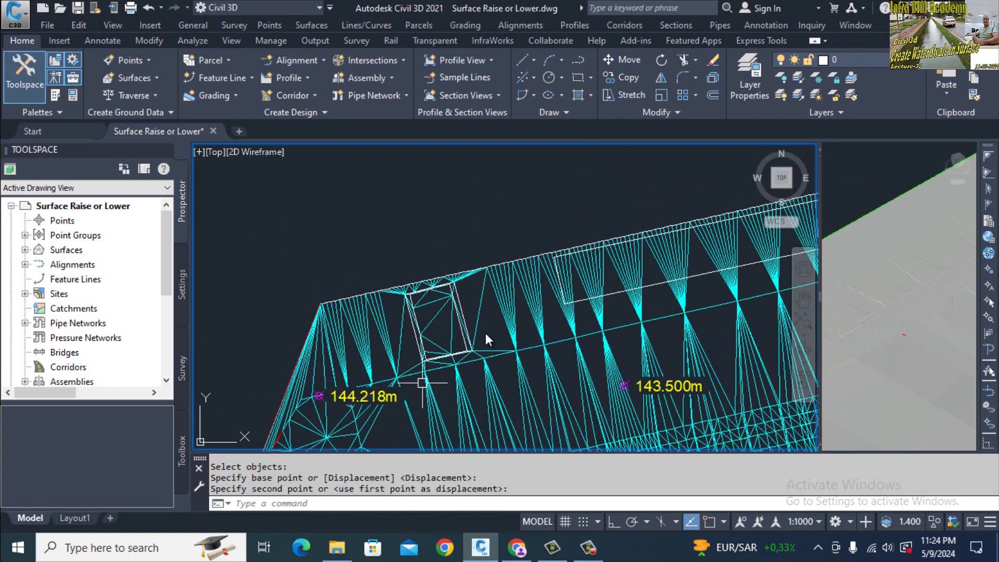
click(604, 298)
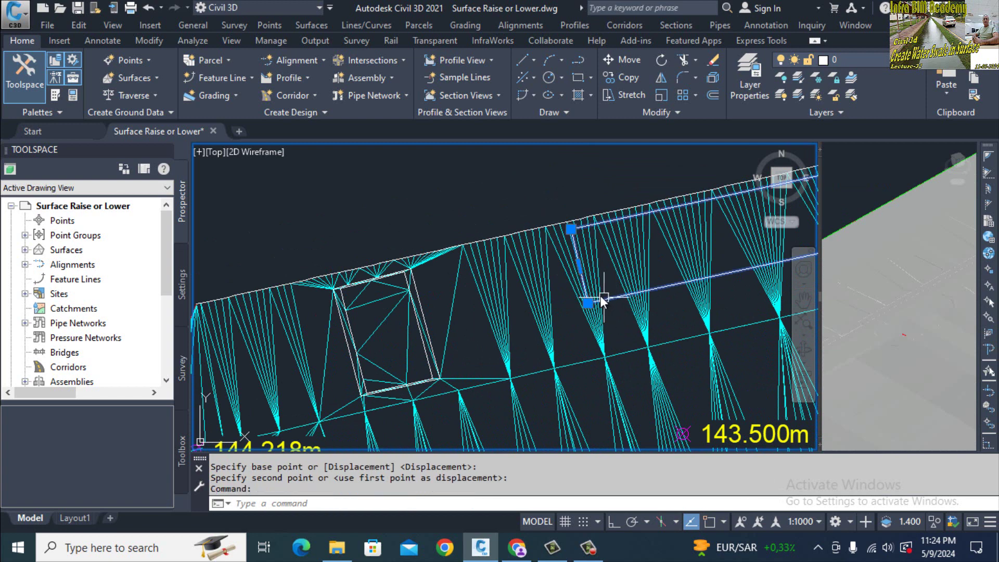
key(Escape)
text(s)
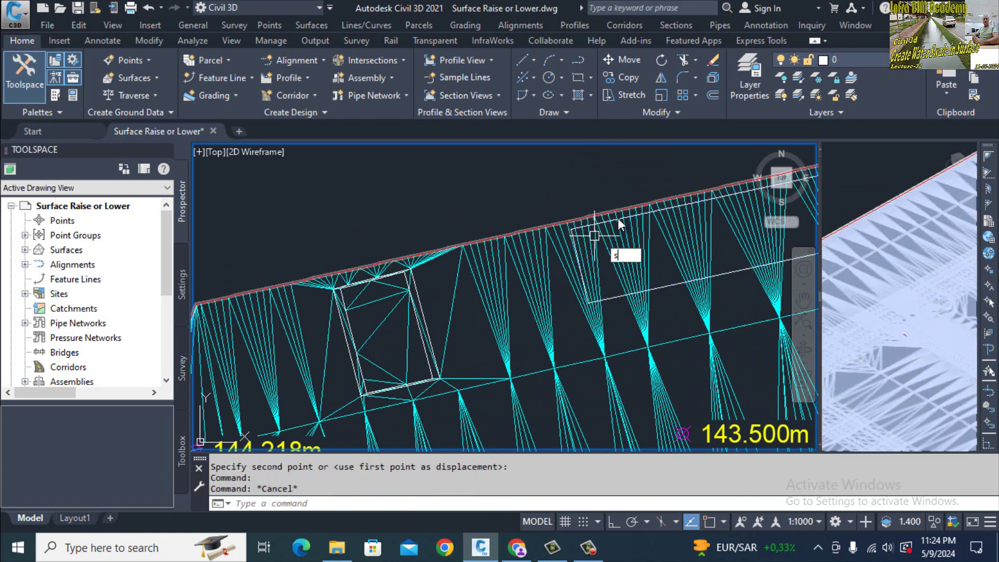
key(Return)
click(613, 181)
click(489, 234)
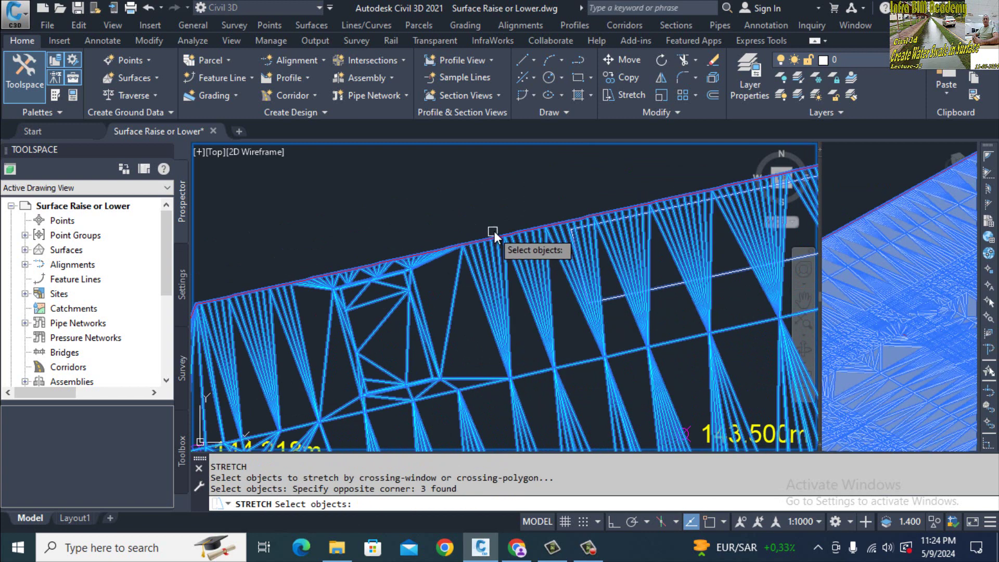
key(Return)
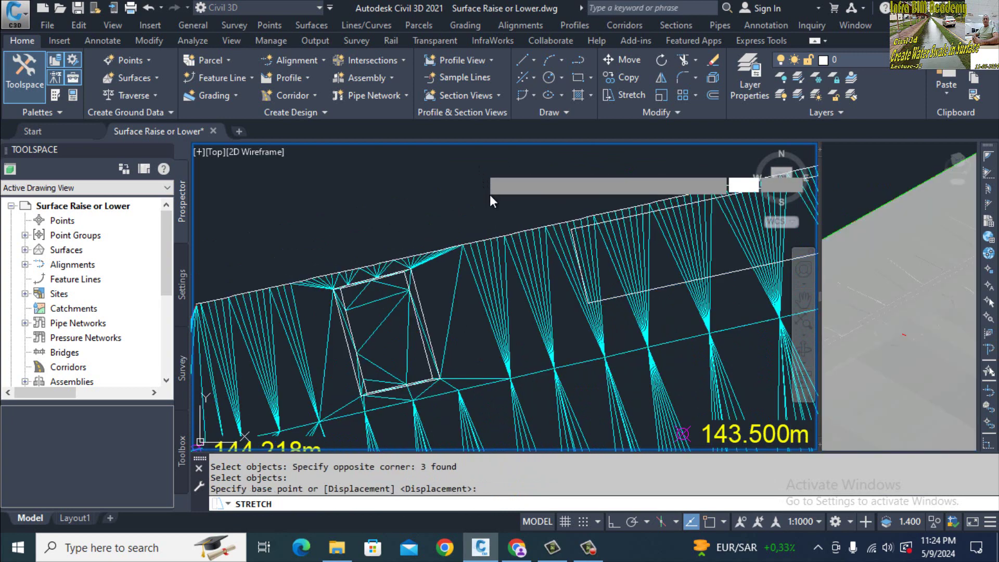
click(479, 167)
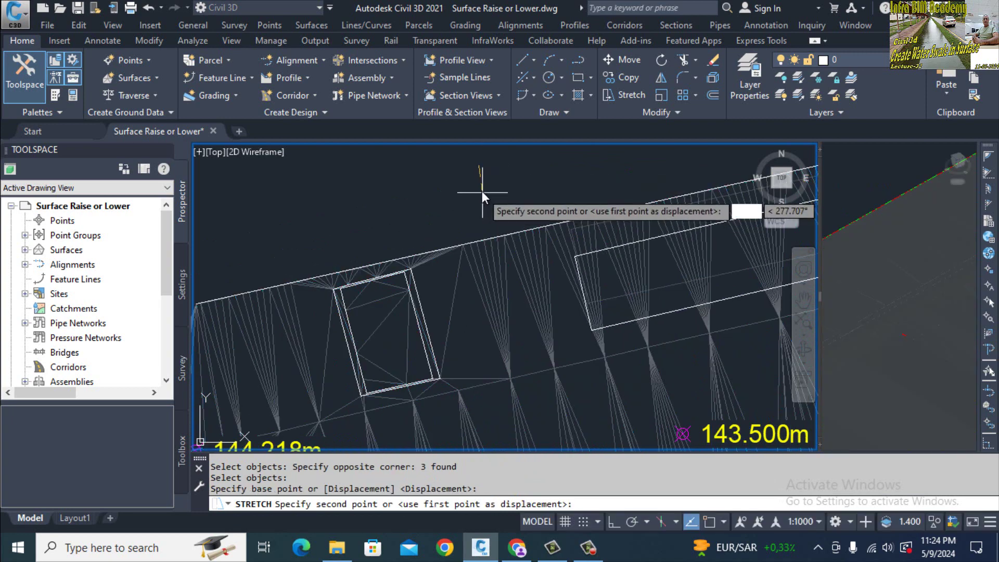
click(479, 188)
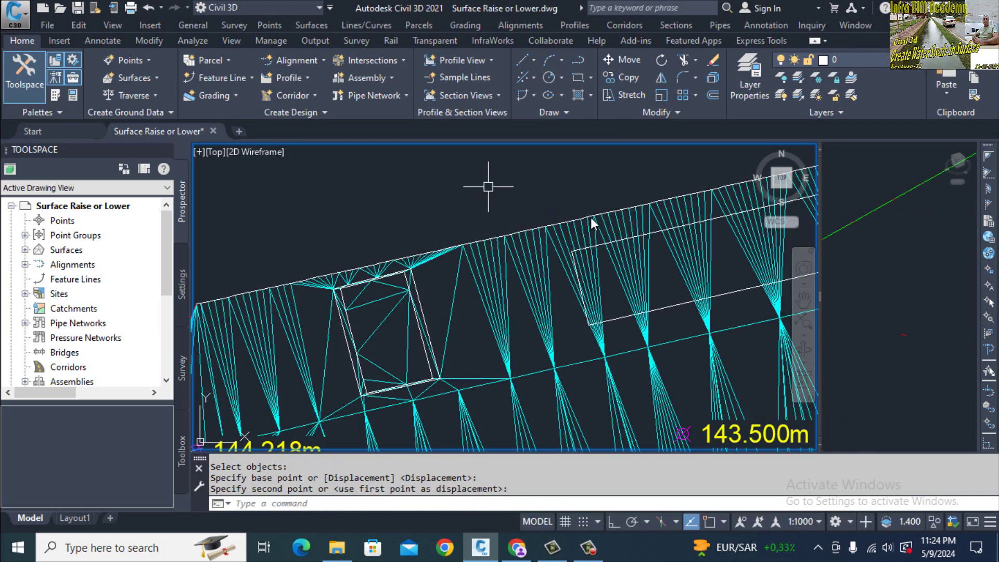
scroll(598, 218, down, 4)
middle_drag(672, 224, 278, 337)
scroll(647, 271, down, 2)
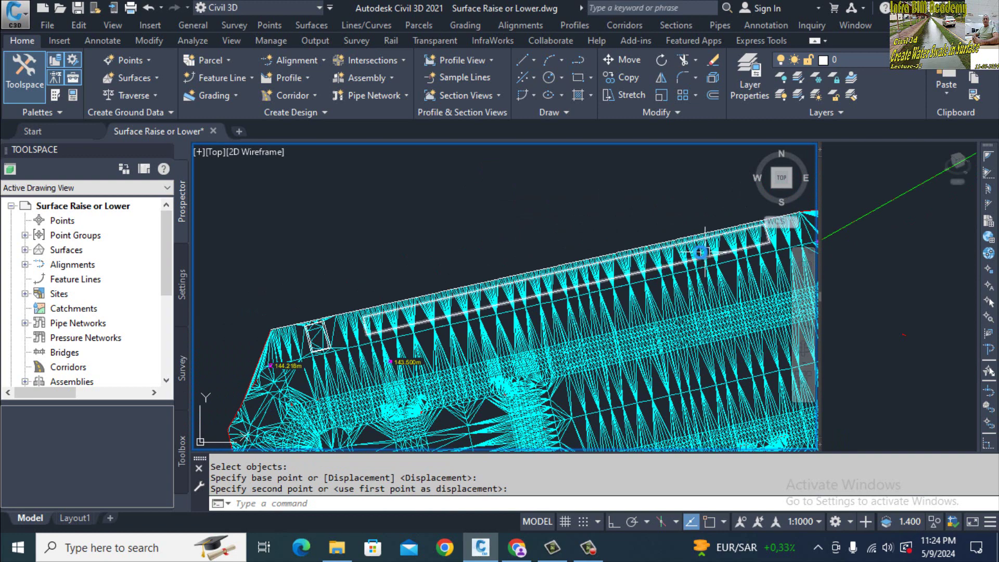
Step: Offset the closed swale polyline inward by 1 m to create a parallel inner outline
scroll(701, 252, up, 3)
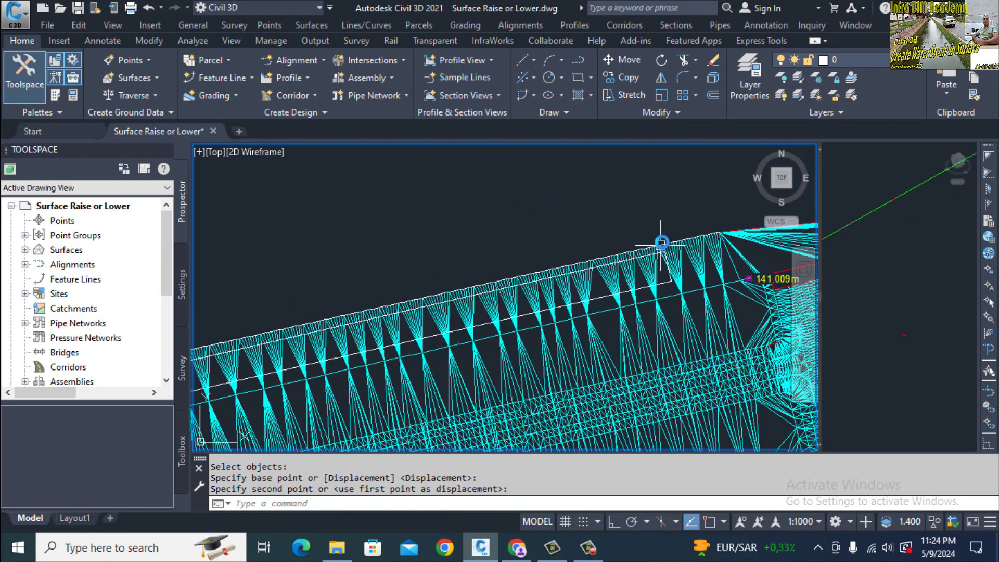
scroll(677, 260, up, 2)
scroll(656, 333, up, 2)
key(Escape)
text(o)
key(Return)
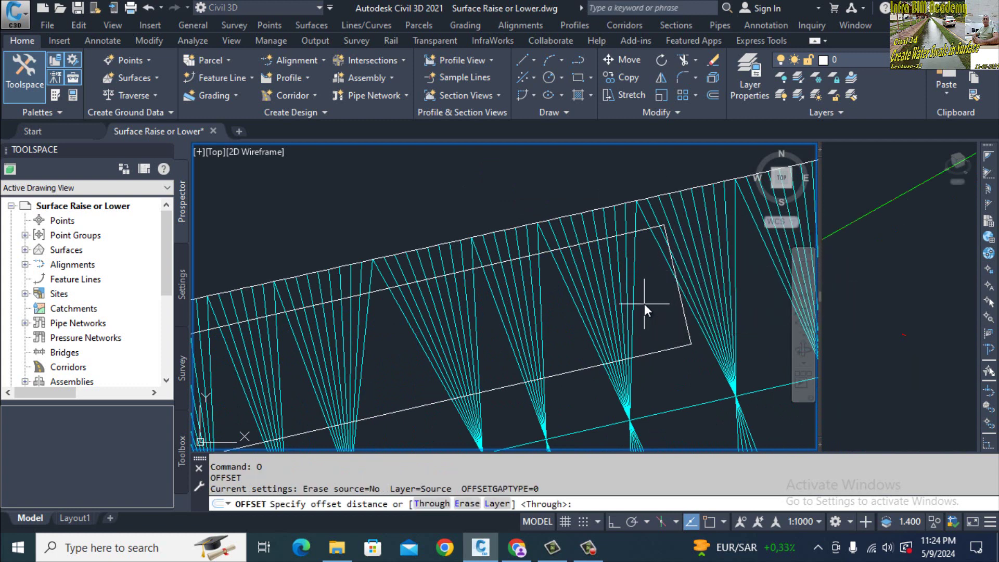
text(1)
key(Return)
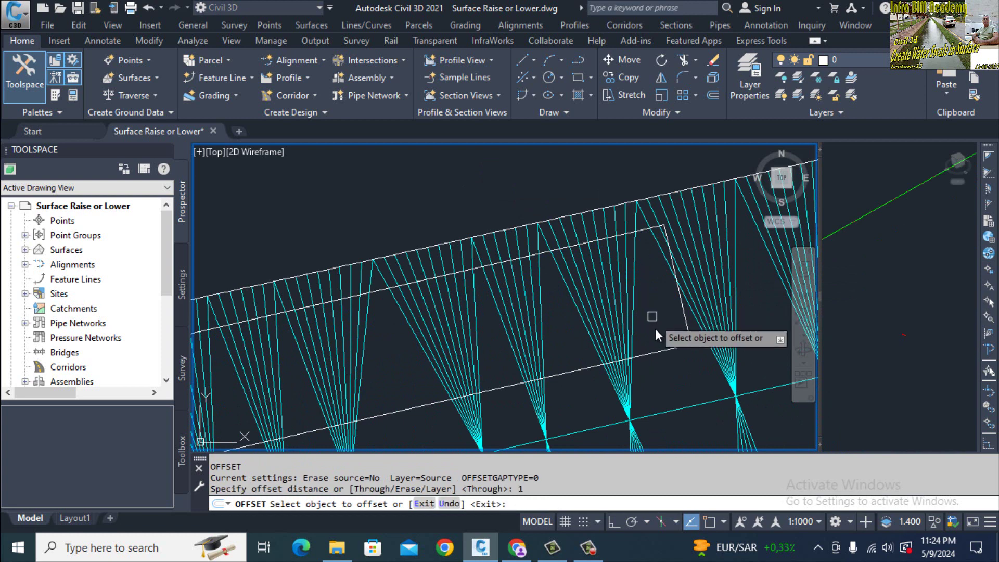
click(656, 352)
click(642, 292)
key(Return)
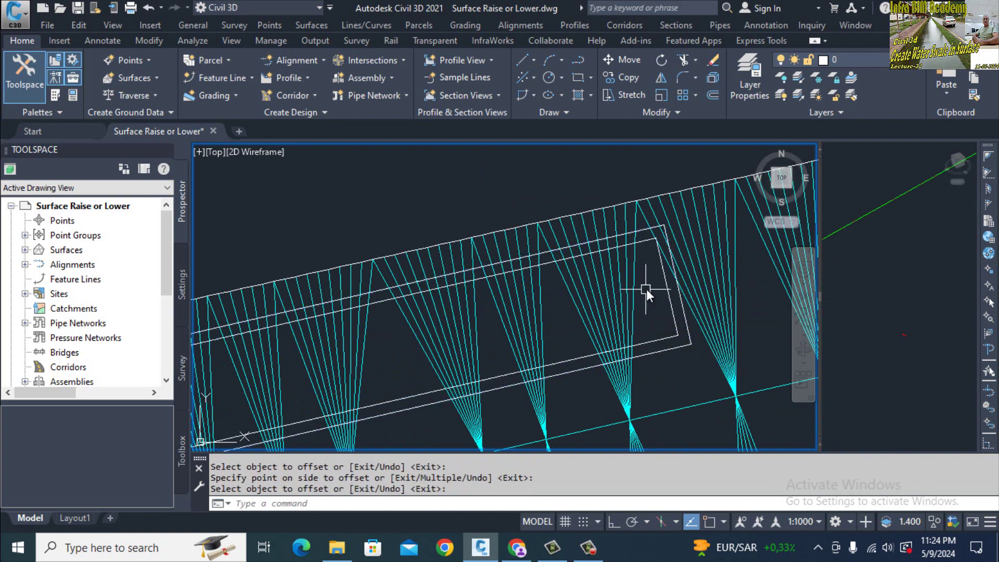
Step: Offset the inner swale outline a further 1 m inward to create a third, innermost polyline
scroll(654, 304, up, 2)
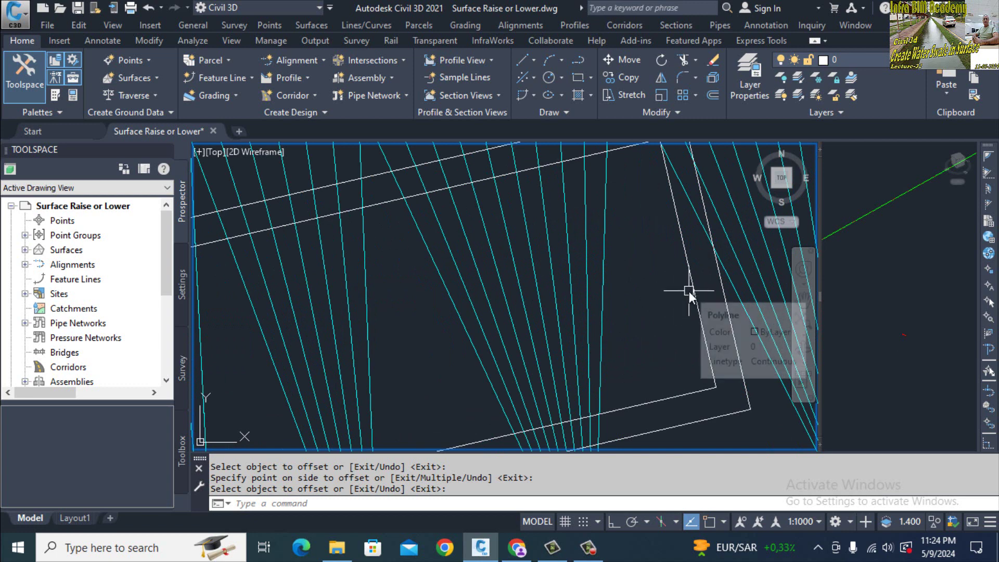
key(Return)
text(1)
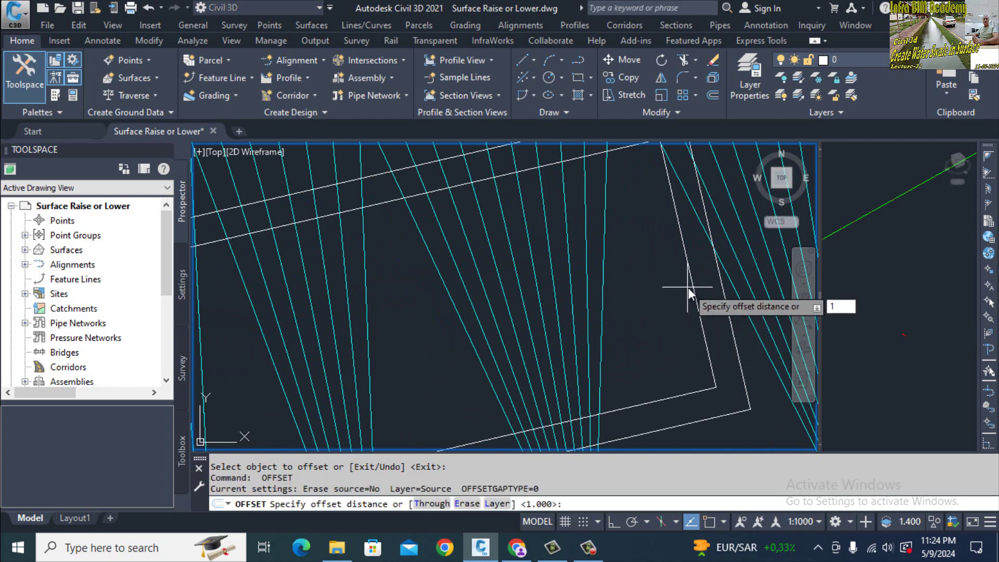
key(Return)
click(686, 275)
click(646, 281)
key(Return)
Step: Erase the middle polyline, keeping only the outermost and innermost swale outlines
click(689, 274)
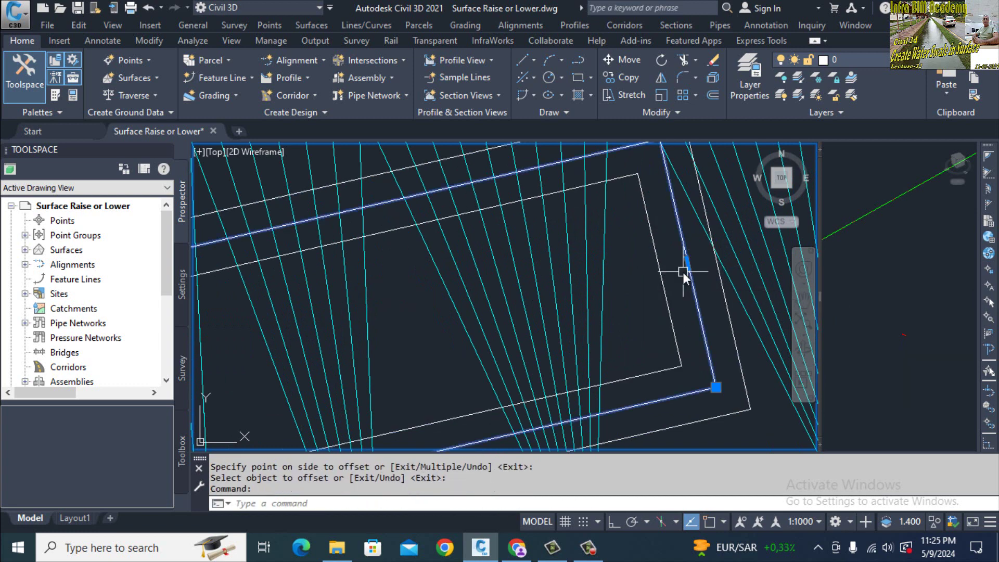
text(E)
key(Return)
scroll(676, 297, up, 6)
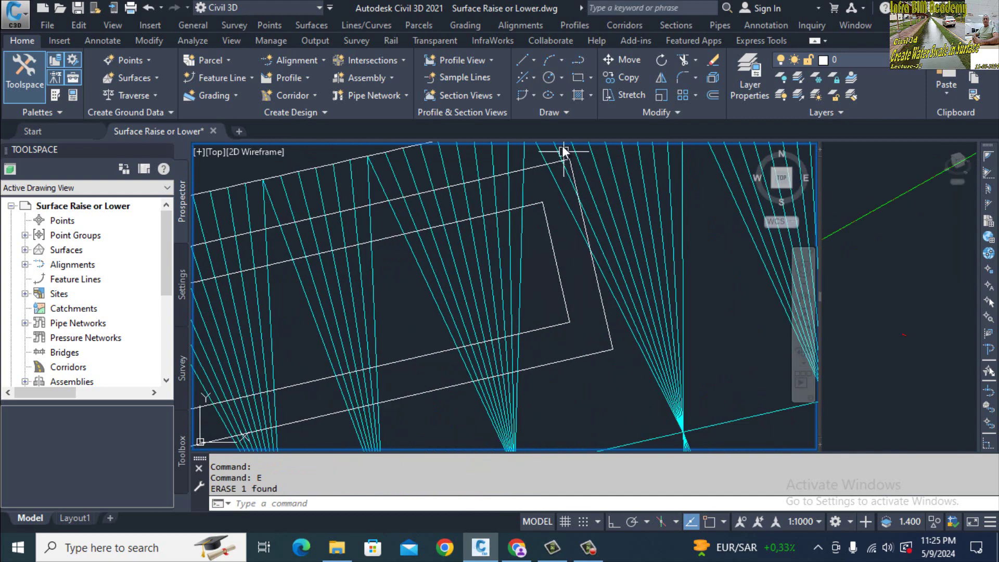
middle_drag(586, 221, 549, 256)
scroll(562, 242, down, 2)
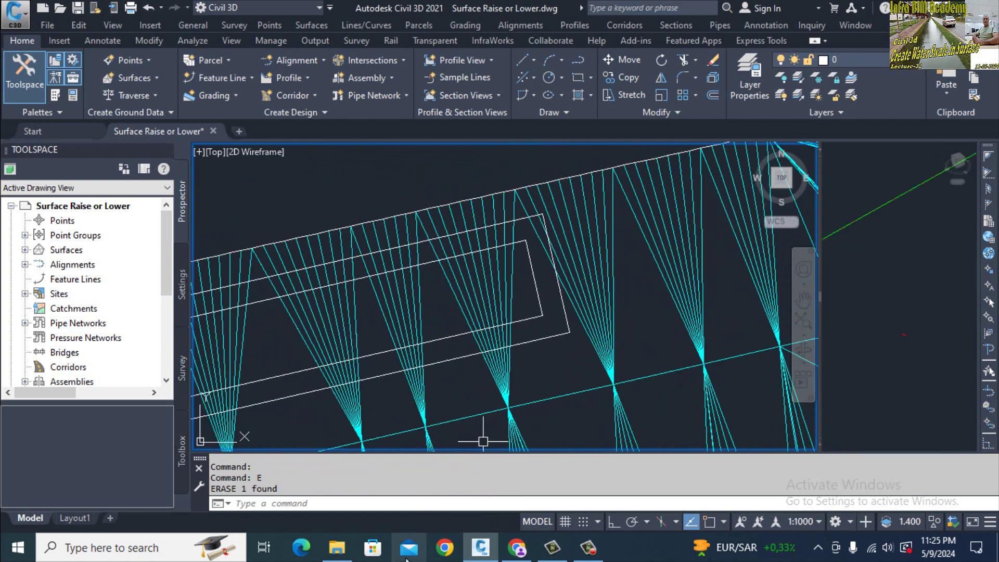
Step: Switch to File Explorer, view the Swale-during-a-heavy-rain-event image, and return to the drawing
click(347, 553)
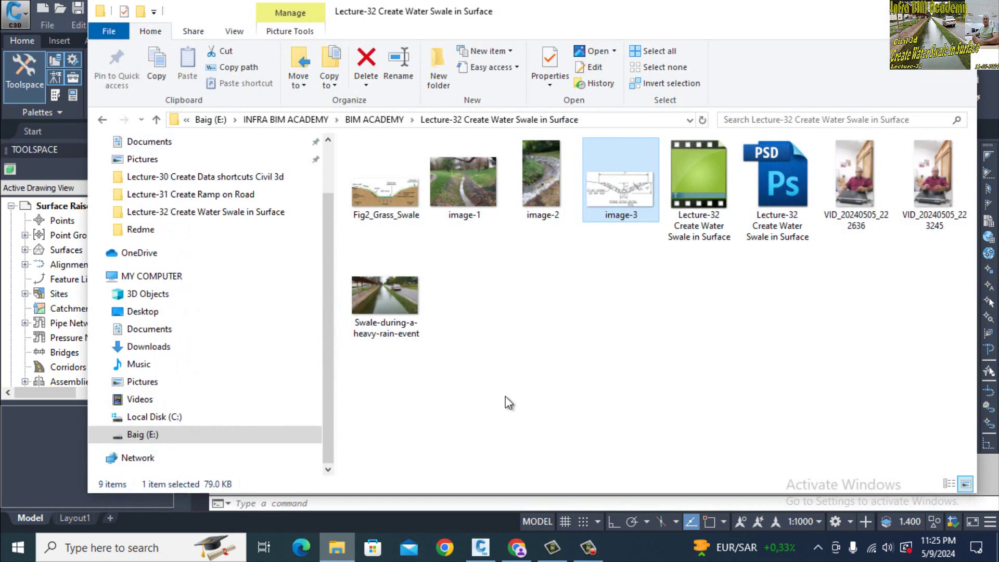
click(514, 366)
double_click(392, 296)
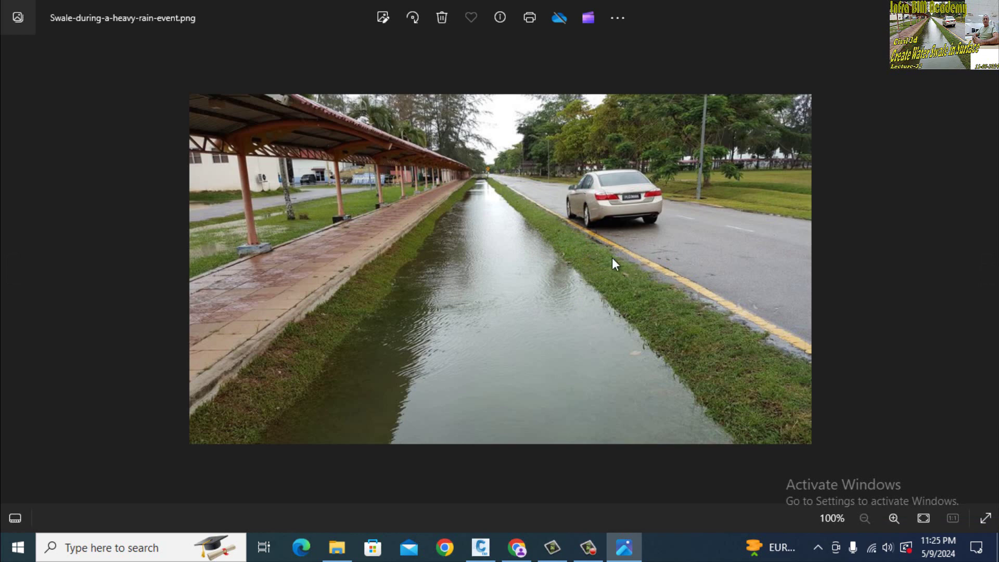
key(alt+F4)
click(776, 276)
click(887, 12)
Step: Convert the outer swale polyline to a feature line in Site 1 with the Basic style, enabling elevation assignment
click(561, 331)
scroll(565, 350, down, 2)
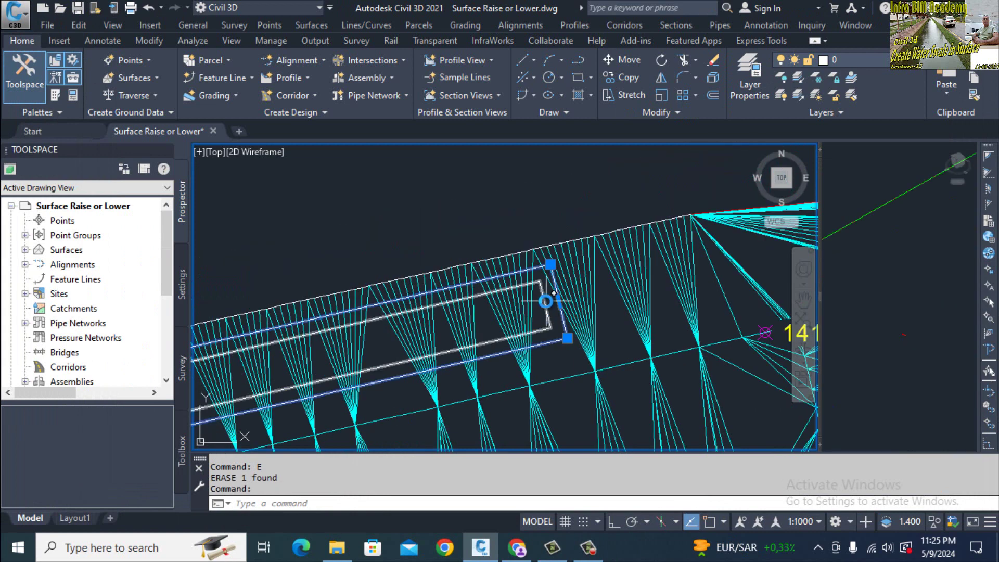
scroll(547, 298, up, 2)
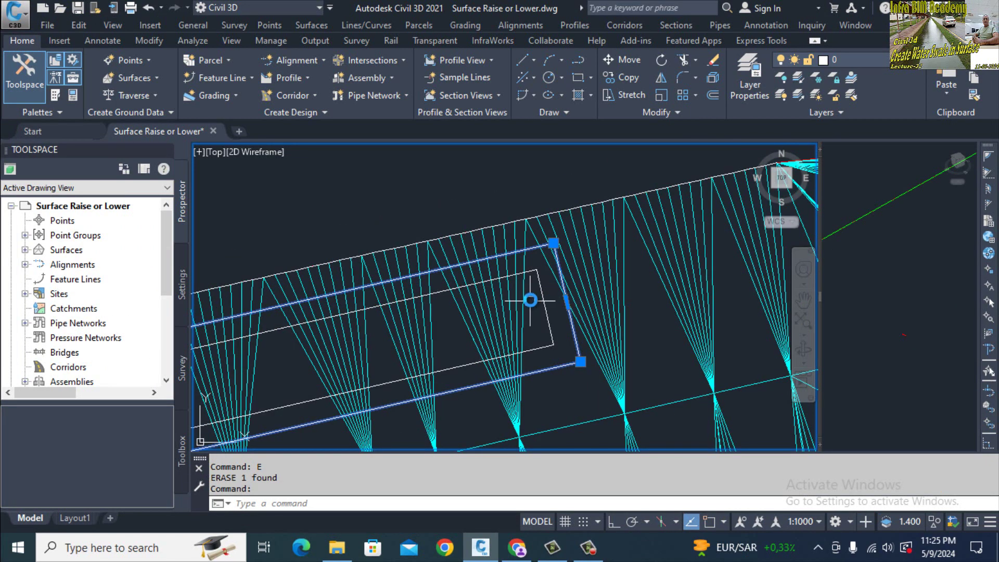
click(214, 81)
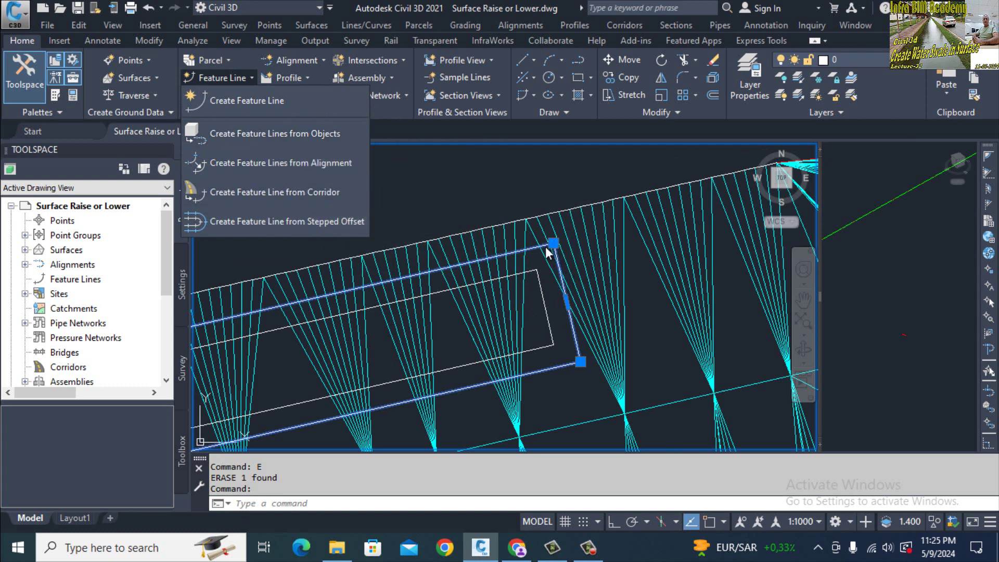
click(230, 133)
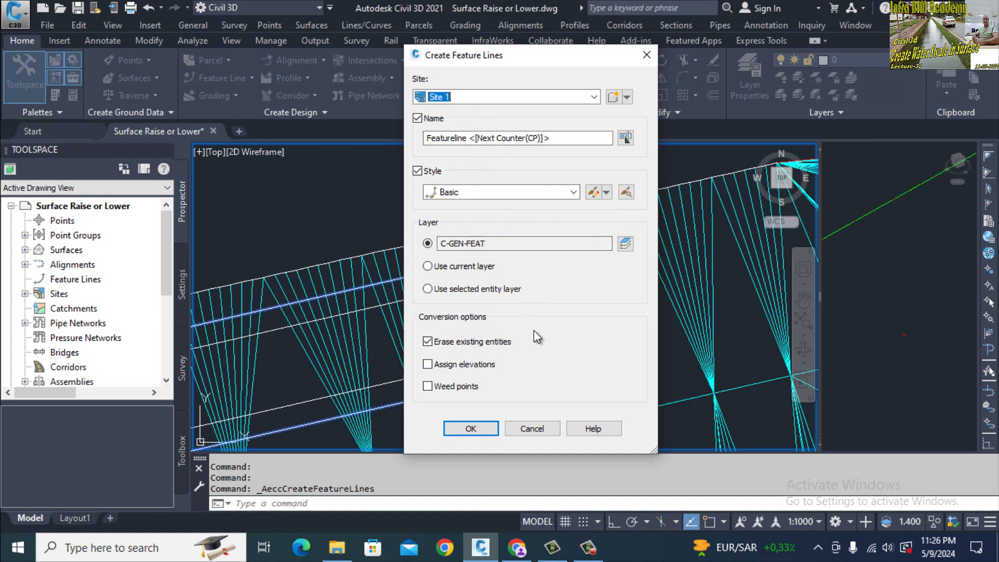
click(445, 364)
click(466, 430)
Step: Assign the feature line's elevations from the MOH_INTERNAL ROADS PART-1 surface, inserting intermediate grade break points
click(604, 275)
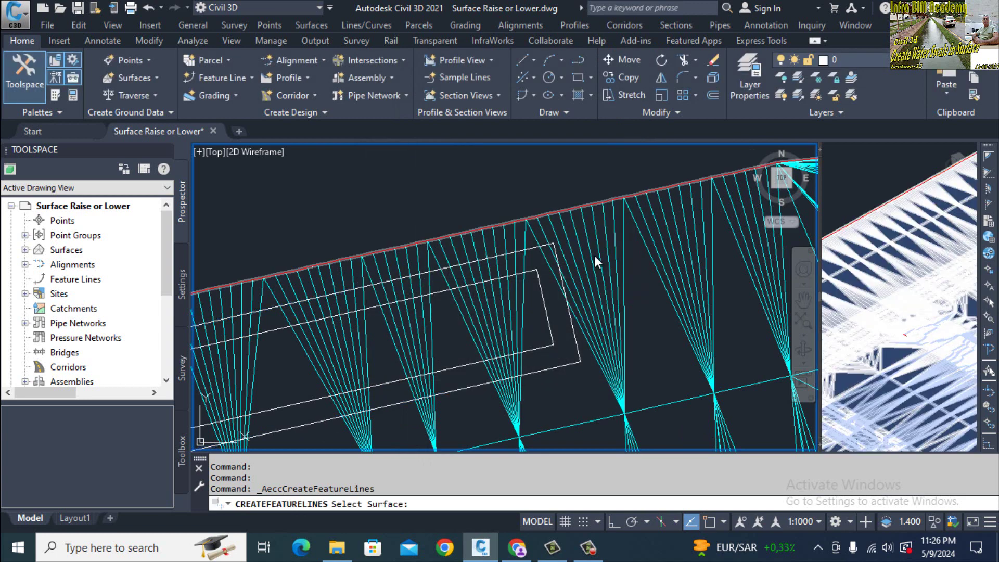
click(575, 285)
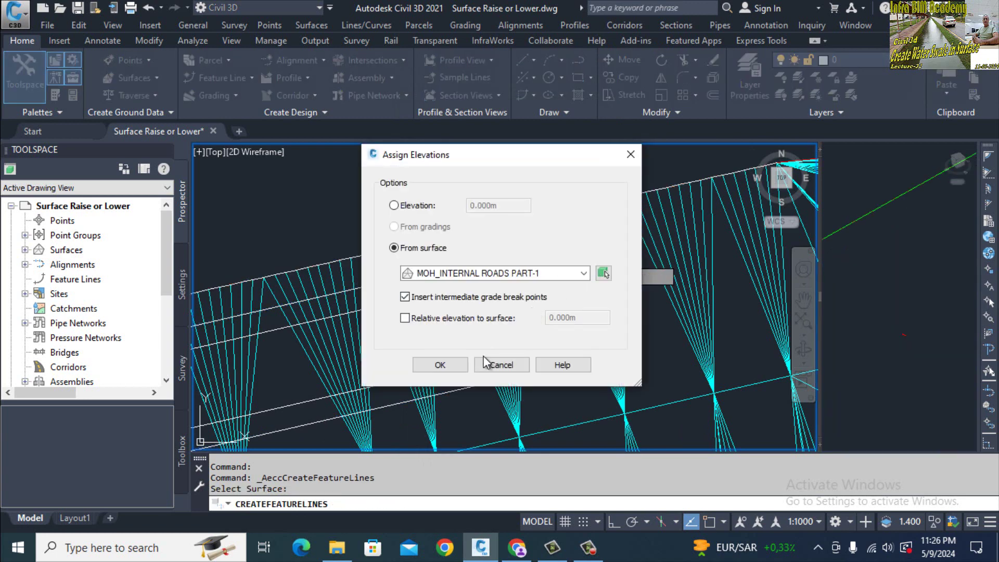
click(456, 365)
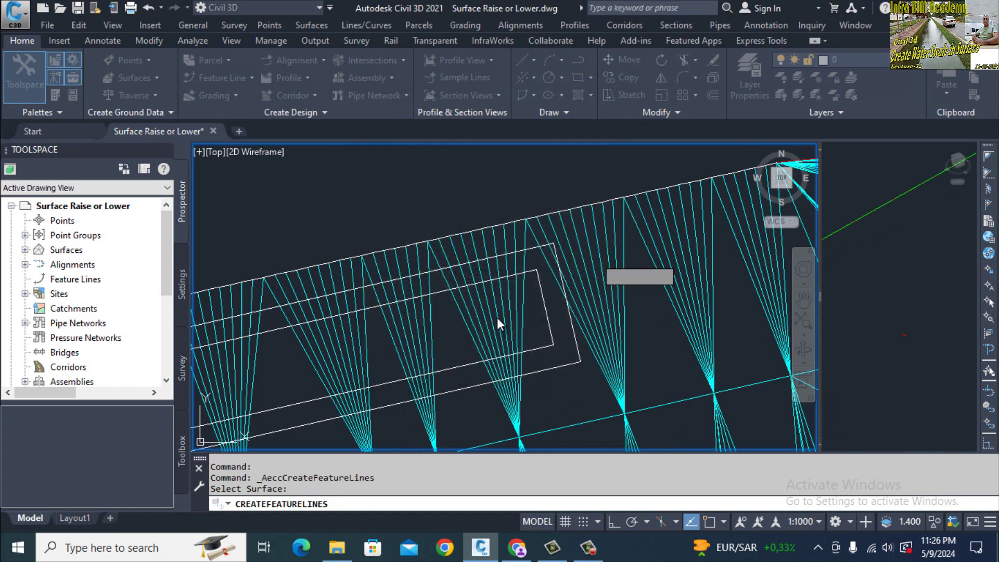
Step: Review the outer feature line's stations, elevations and grades in the Elevation Editor, and close the editor
click(569, 314)
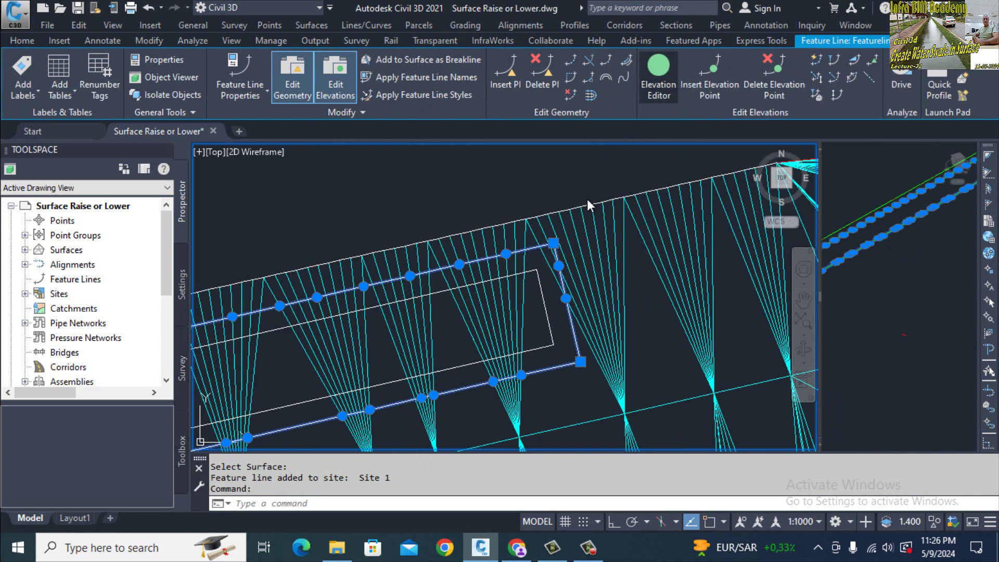
click(659, 75)
scroll(315, 156, up, 15)
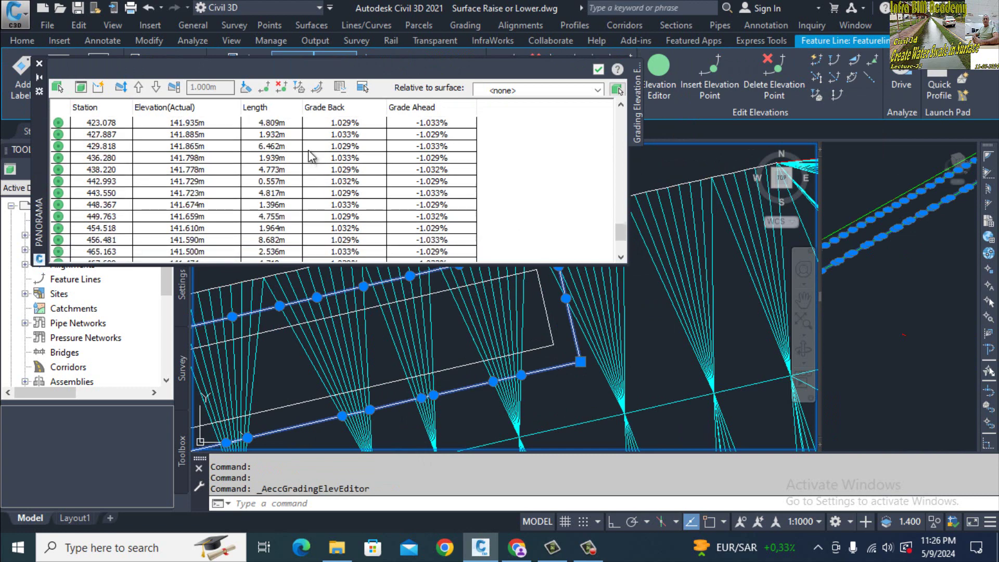
scroll(317, 143, up, 12)
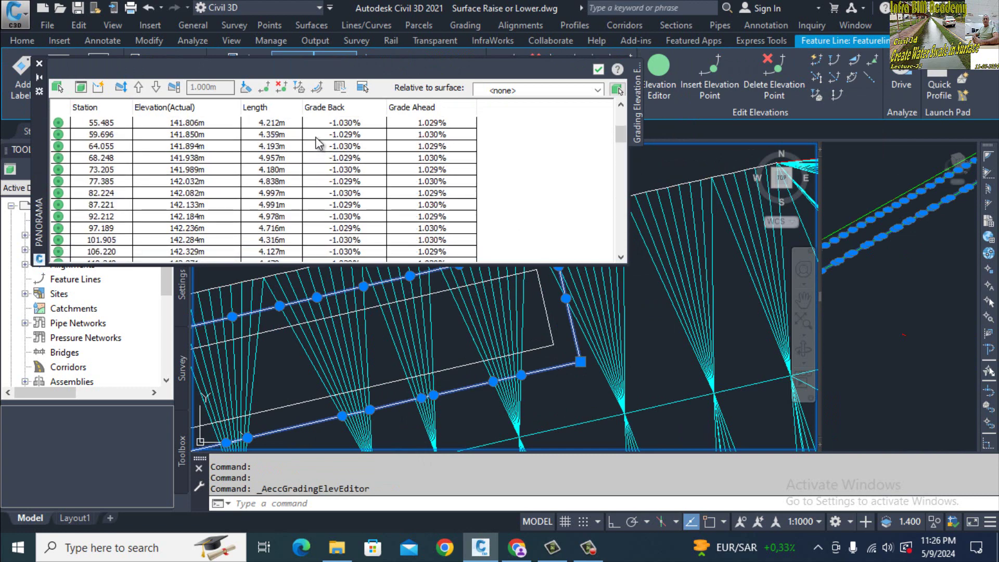
click(598, 69)
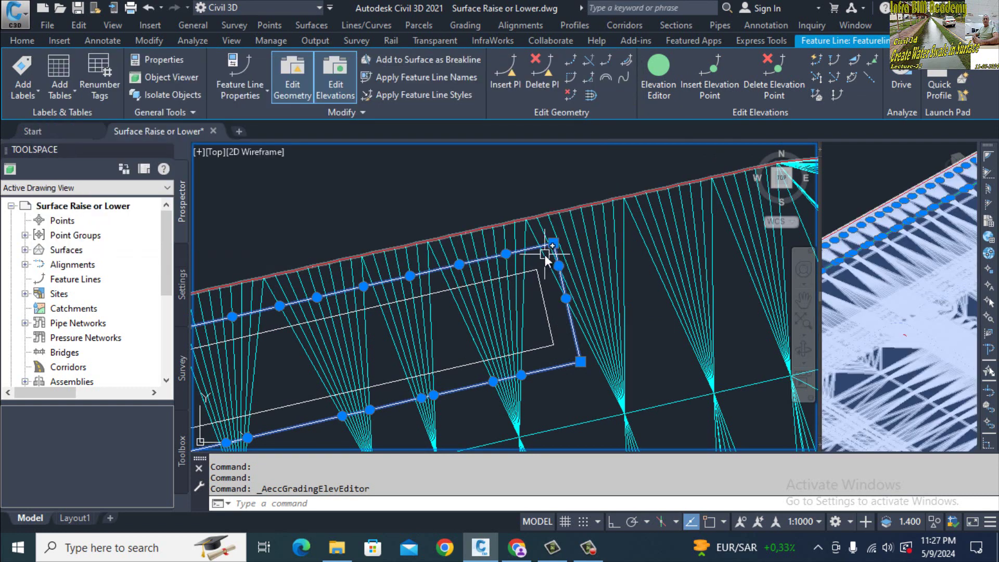
key(Escape)
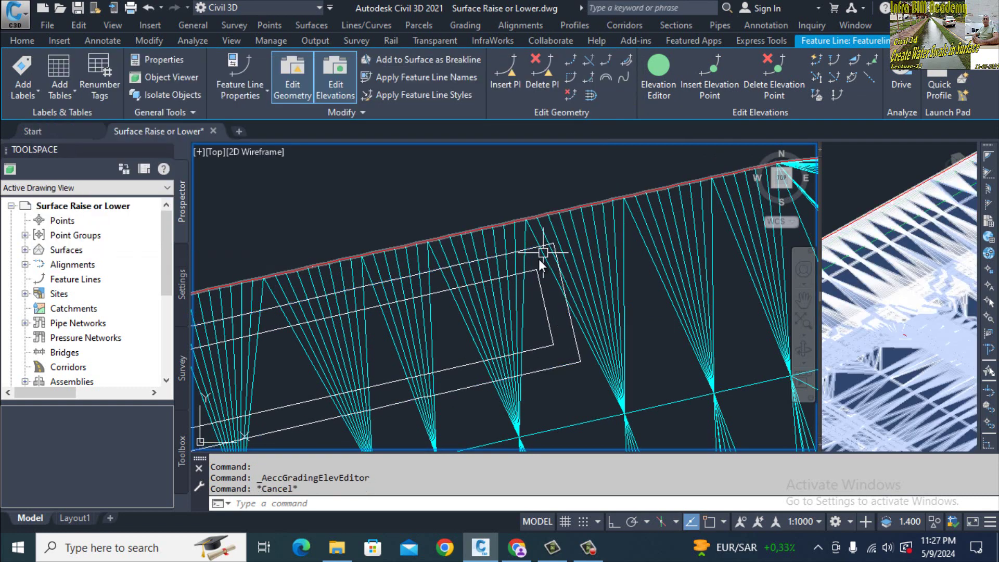
Step: Enlarge the shaded 3D viewport and examine how the swale outline lies on the surface
mouse_move(820, 195)
mouse_down()
mouse_move(524, 182)
mouse_move(274, 188)
mouse_up()
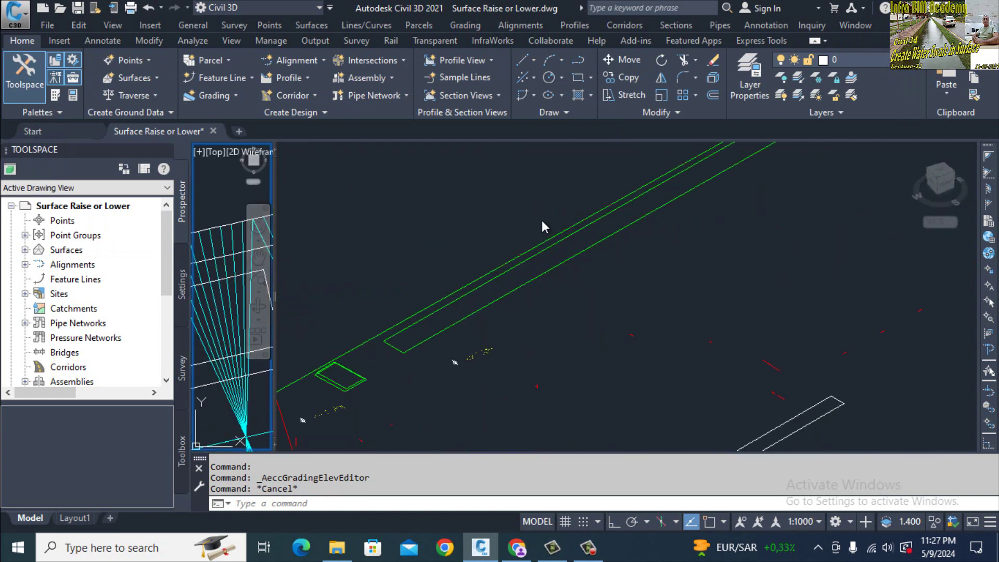
click(508, 199)
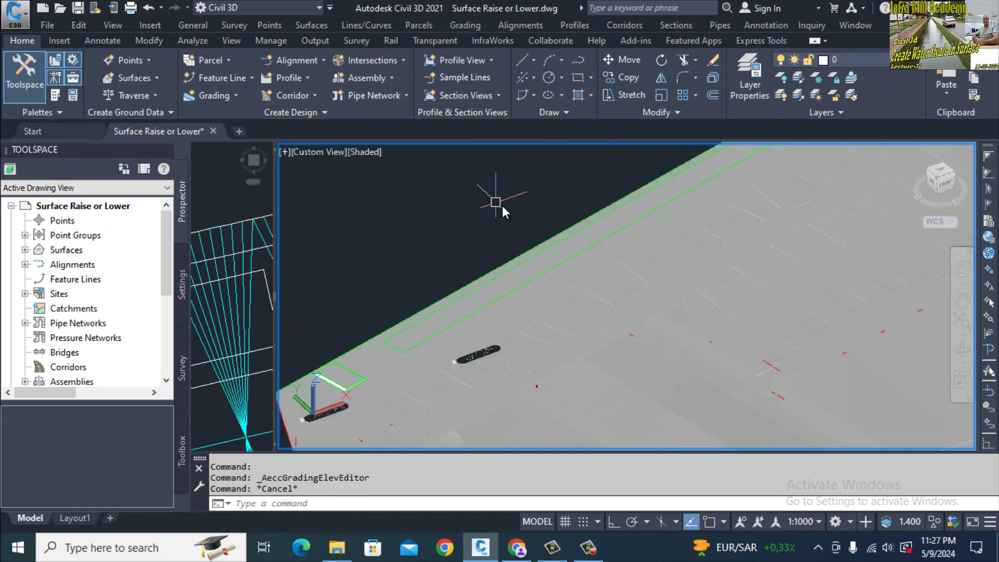
scroll(355, 361, up, 3)
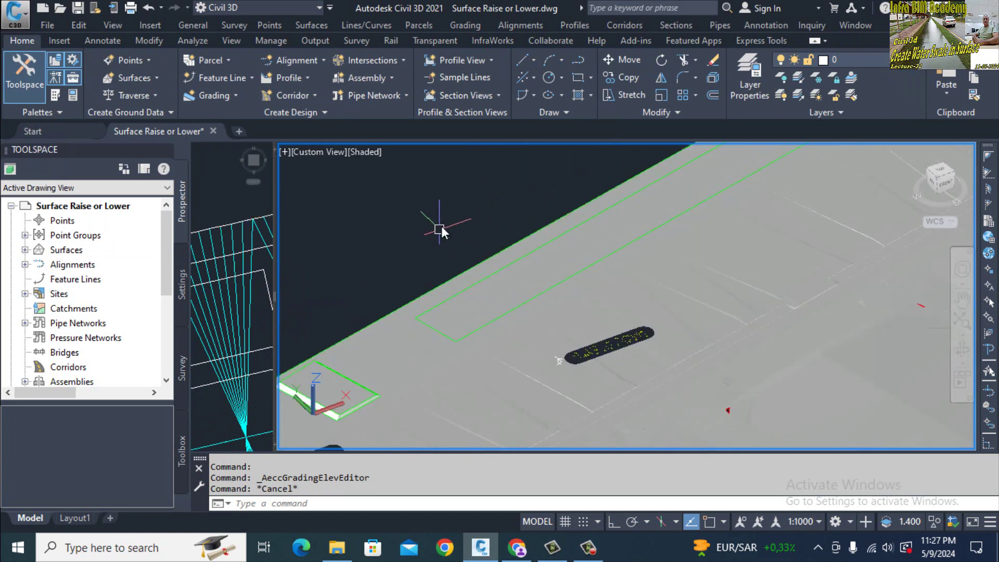
click(417, 222)
key(Escape)
scroll(428, 321, up, 2)
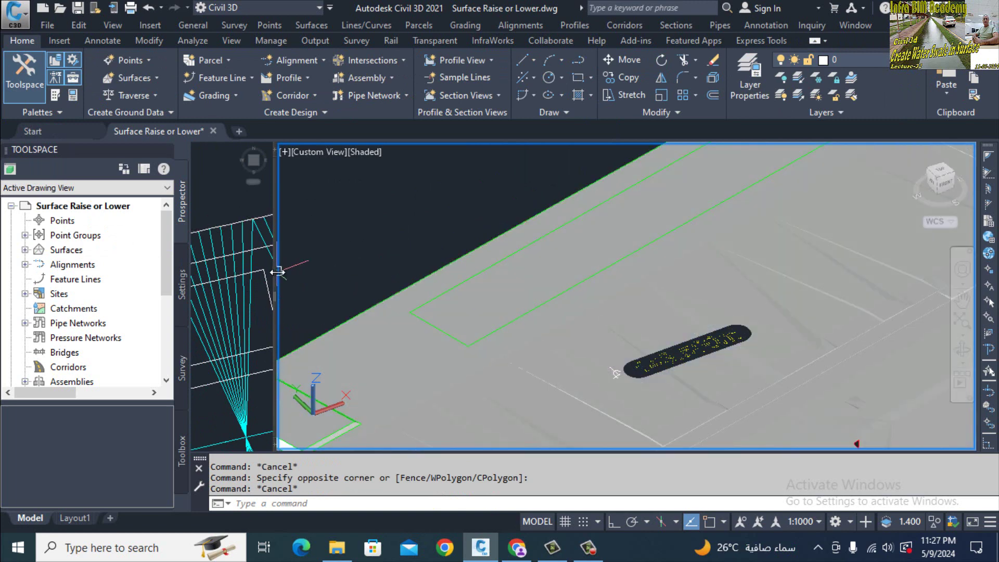
Step: Widen the plan viewport and inspect the outer feature line's elevation points in plan and 3D, clearing the selection at the end
drag(276, 271, 392, 263)
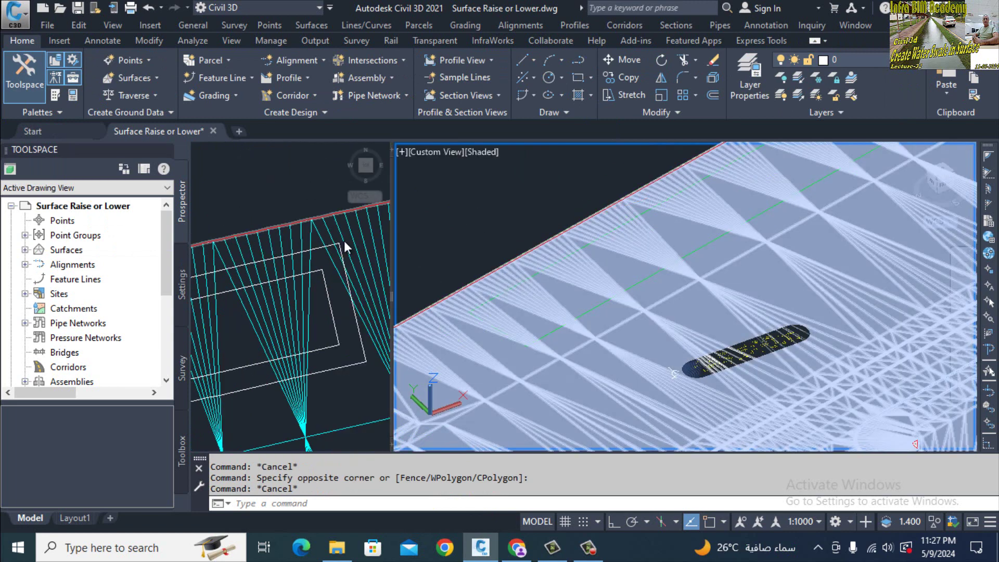
click(347, 291)
click(345, 365)
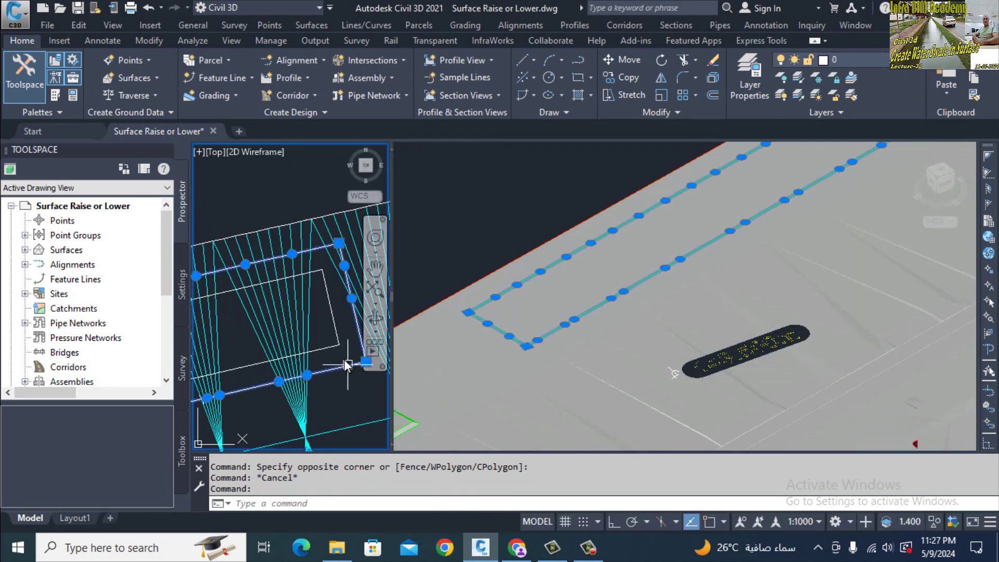
click(573, 187)
mouse_move(676, 226)
shift+middle_down()
mouse_move(778, 209)
mouse_move(722, 274)
mouse_move(744, 182)
shift+middle_up()
key(Escape)
key(Escape)
scroll(580, 182, up, 5)
text(s)
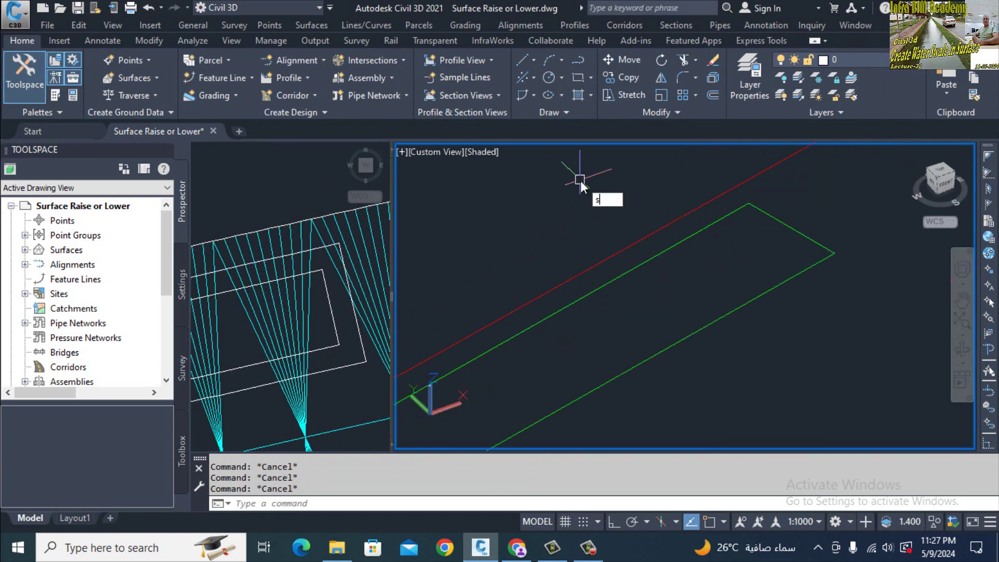
scroll(579, 179, up, 2)
text(sha)
key(Return)
key(Escape)
key(Escape)
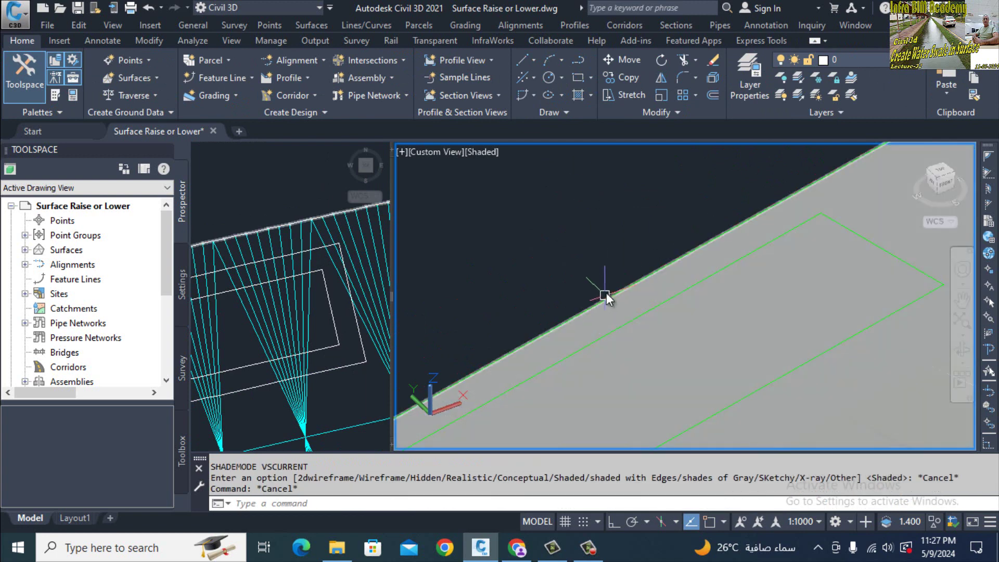
Step: Inspect the outer feature line's elevation points along the swale in the plan view, clearing the selection at the end
click(346, 345)
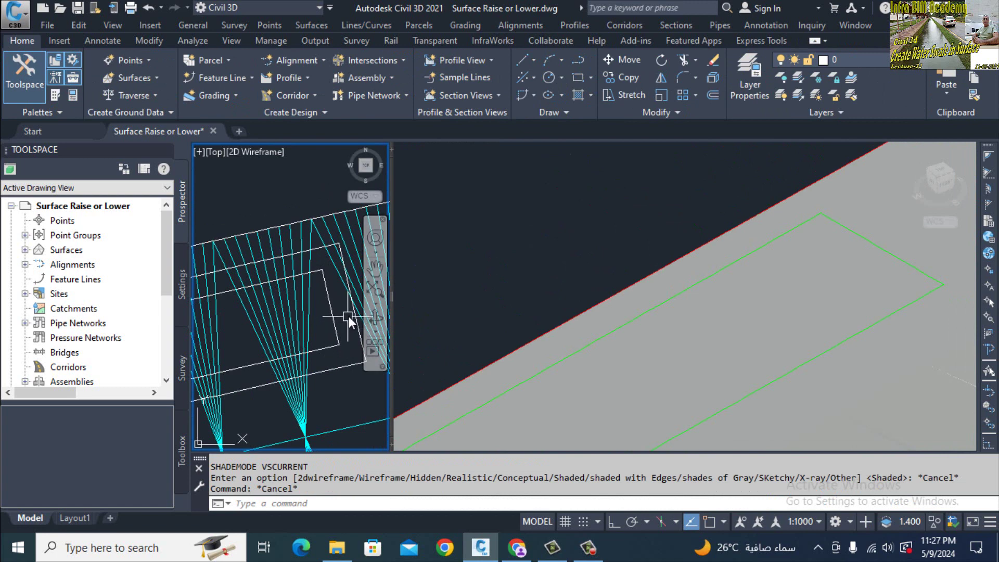
click(350, 316)
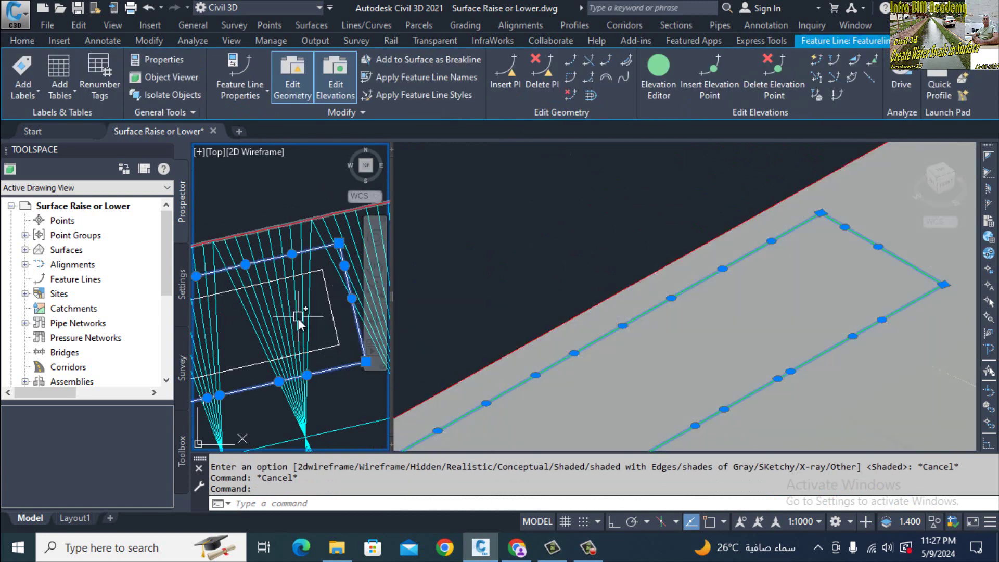
scroll(298, 317, down, 5)
middle_drag(213, 363, 310, 340)
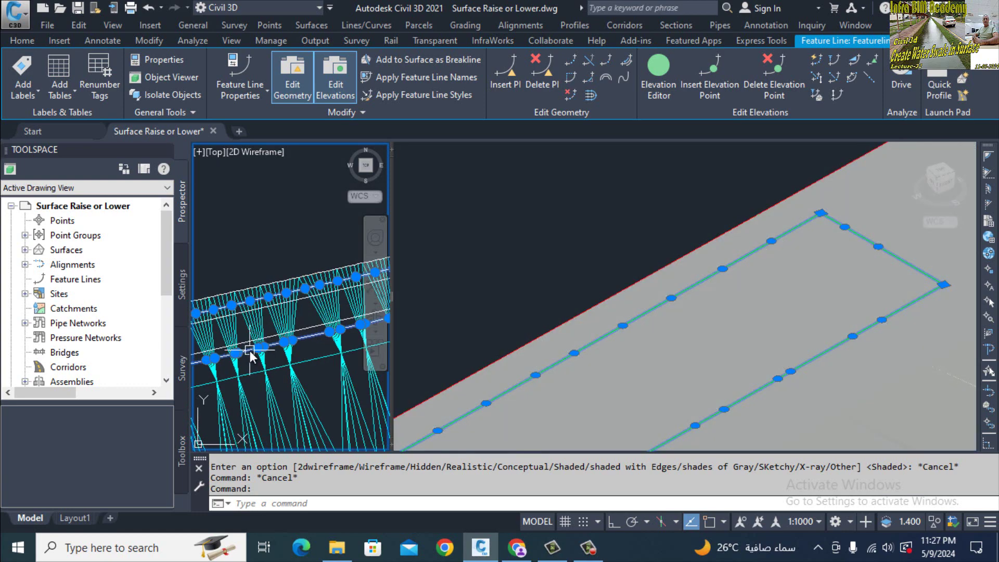
scroll(264, 373, down, 2)
middle_drag(264, 367, 358, 353)
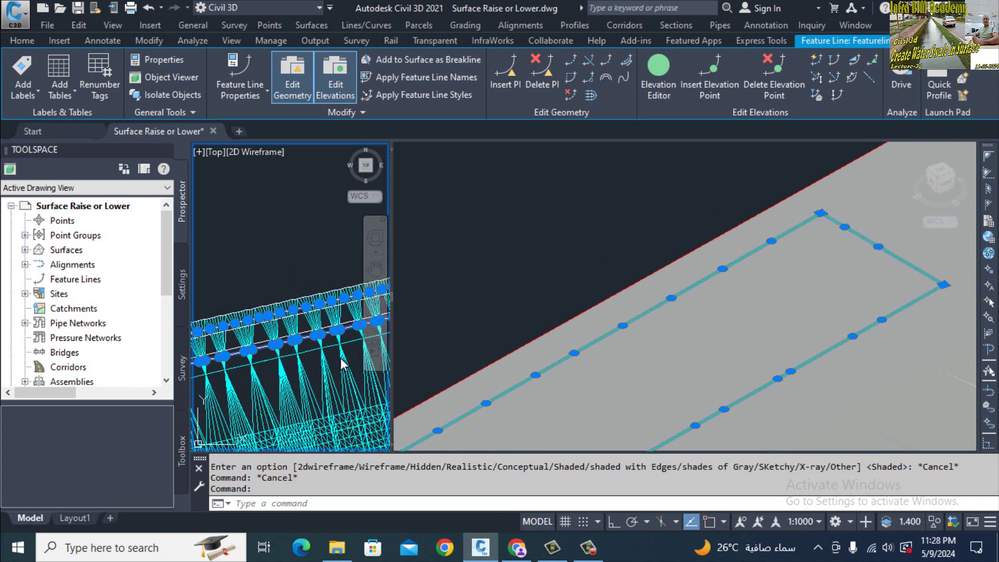
click(725, 276)
key(Escape)
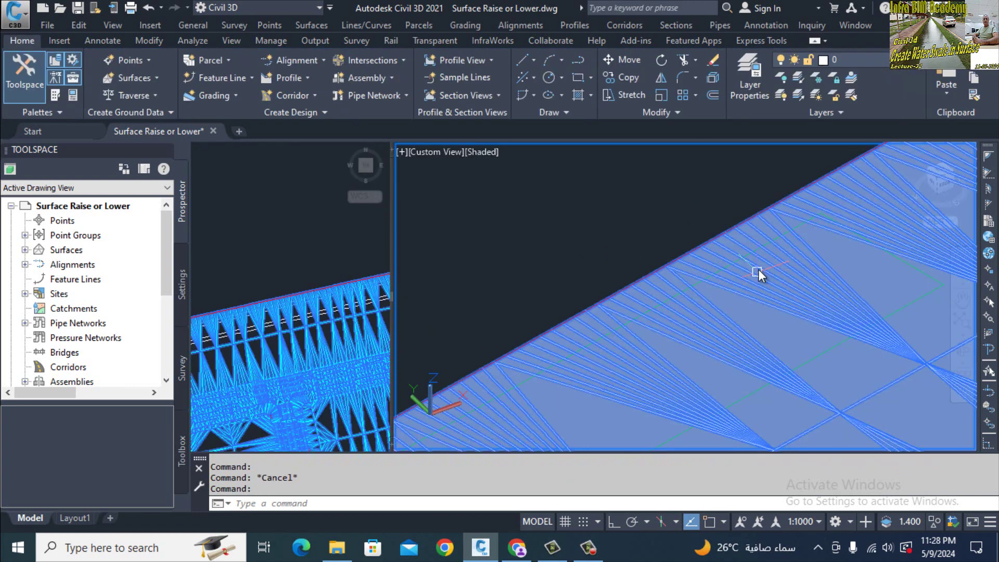
Step: Add the outer swale feature line to the MOH_INTERNAL ROADS PART-1 surface as a standard breakline with a 1.000 m mid-ordinate distance
click(757, 273)
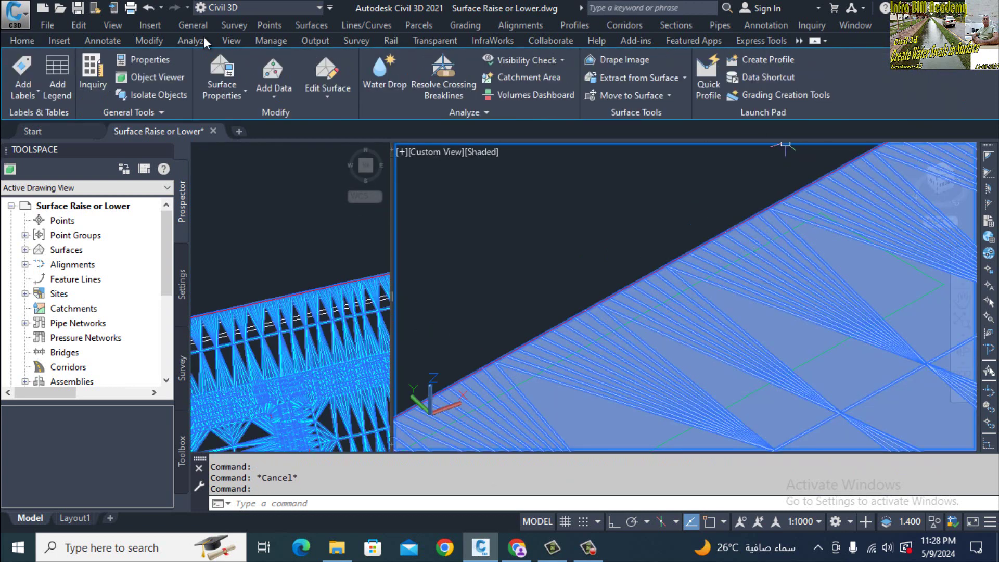
click(273, 92)
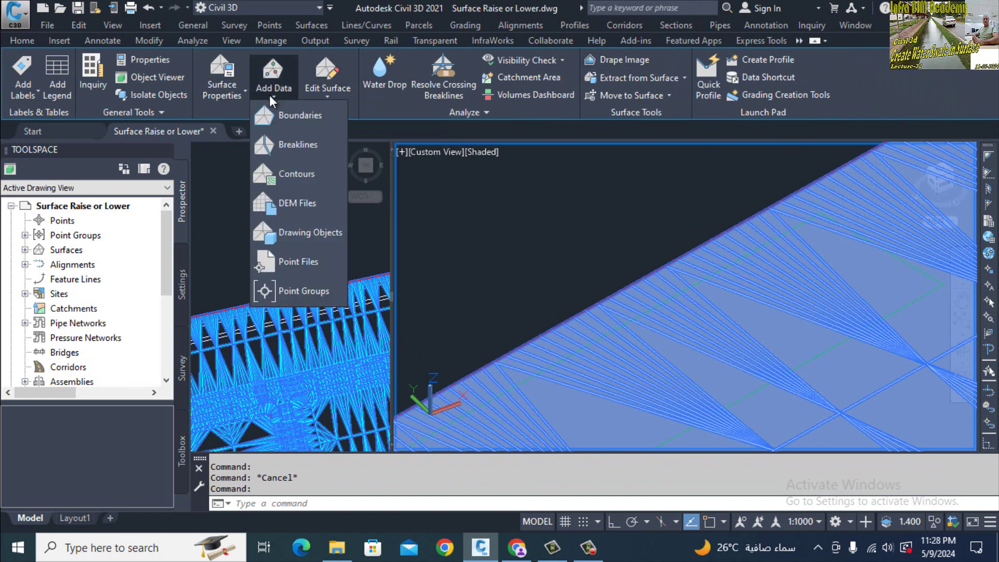
click(289, 146)
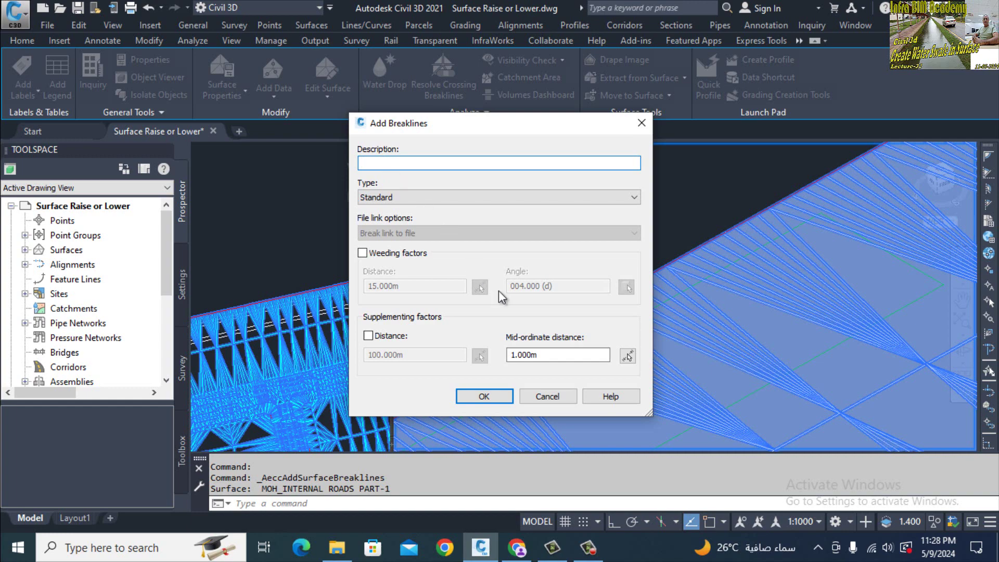
click(484, 396)
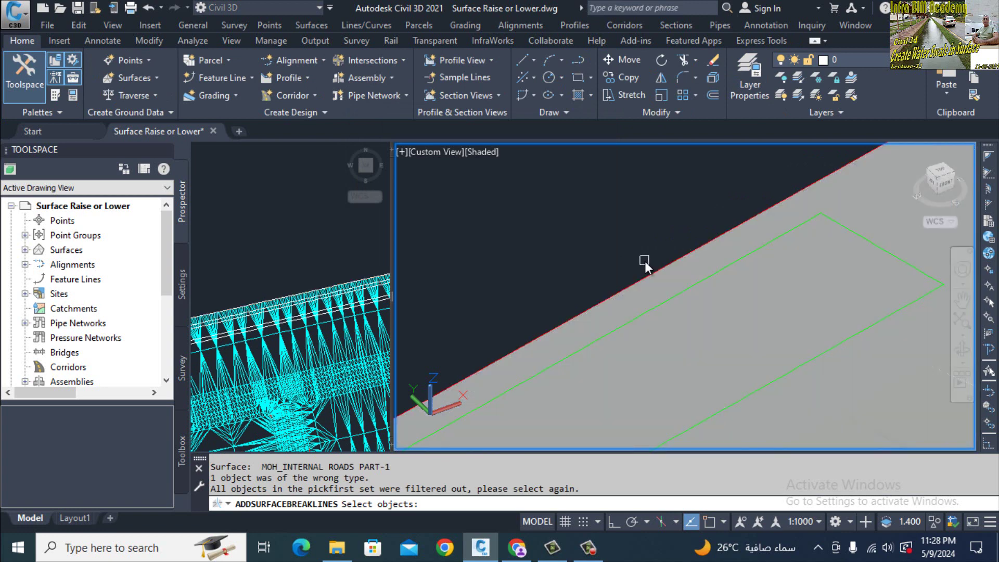
click(671, 298)
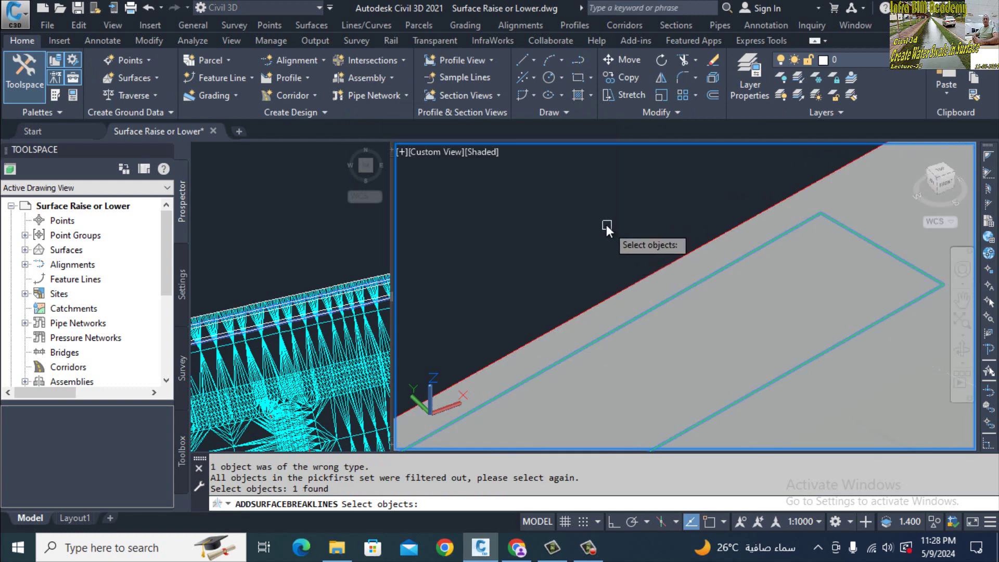
key(Return)
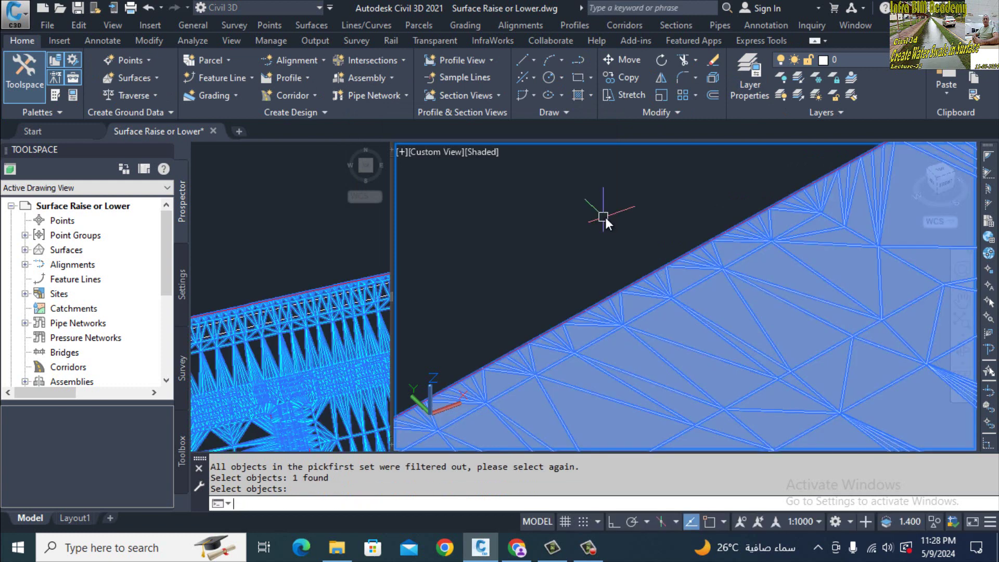
click(765, 317)
key(Escape)
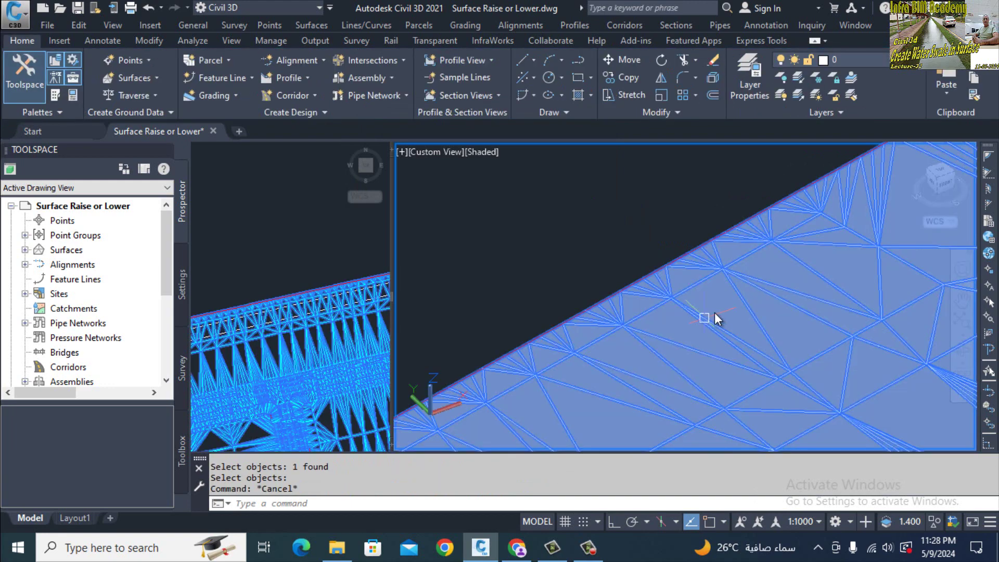
Step: Examine the surface's triangulation along the swale edge in the Object Viewer, and close the viewer
click(714, 309)
right_click(763, 250)
click(820, 450)
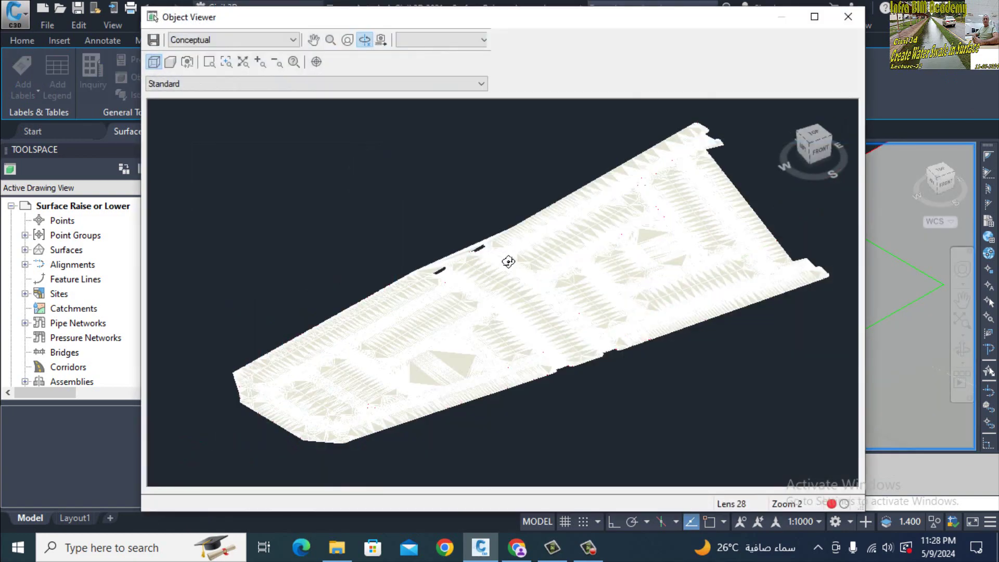
scroll(508, 261, up, 5)
drag(323, 314, 681, 303)
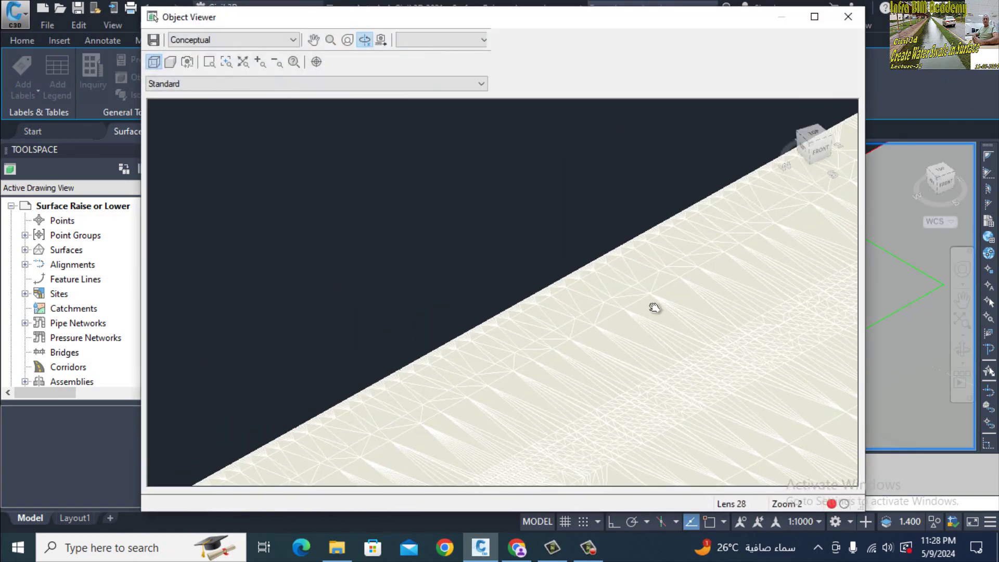
middle_drag(700, 230, 484, 306)
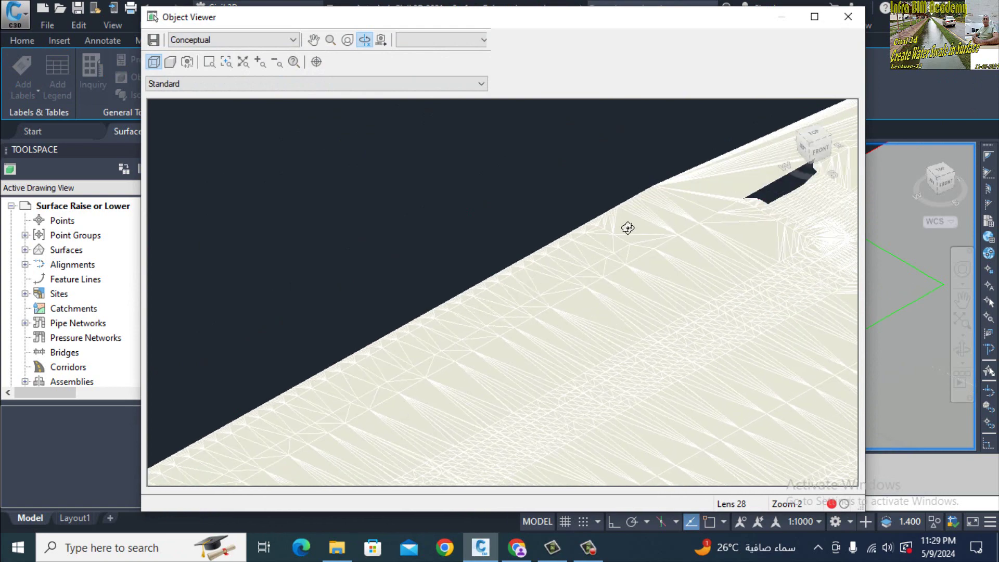
scroll(629, 226, up, 3)
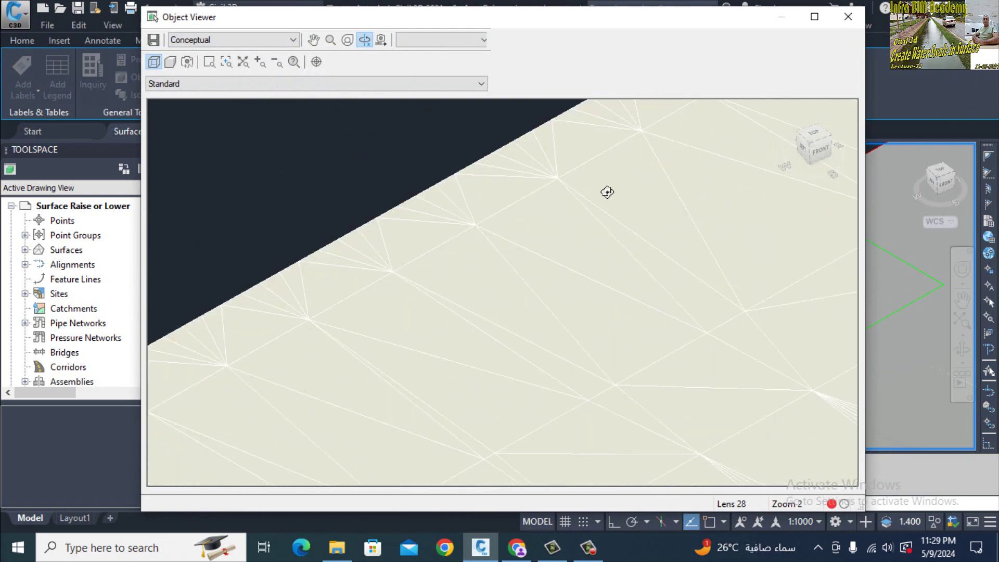
key(Escape)
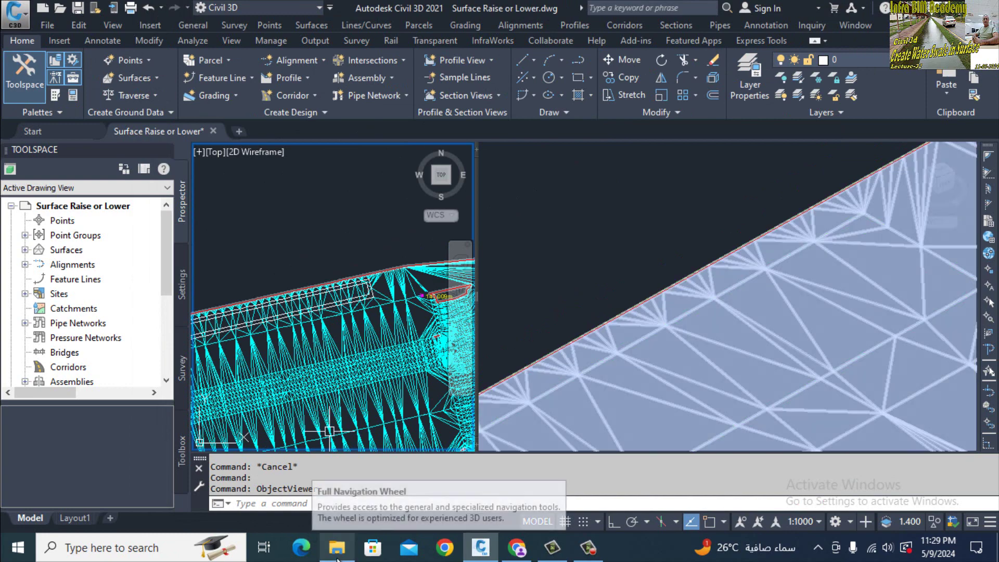
Step: Switch to File Explorer, view the swale cross-section in the Fig2_Grass_Swale image, and return to the drawing
click(338, 552)
click(382, 192)
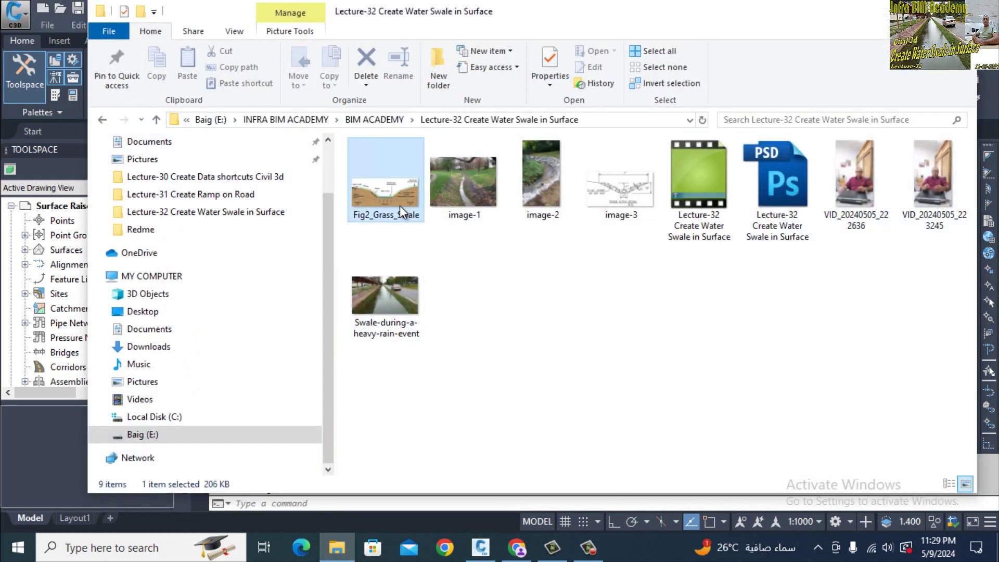
double_click(382, 192)
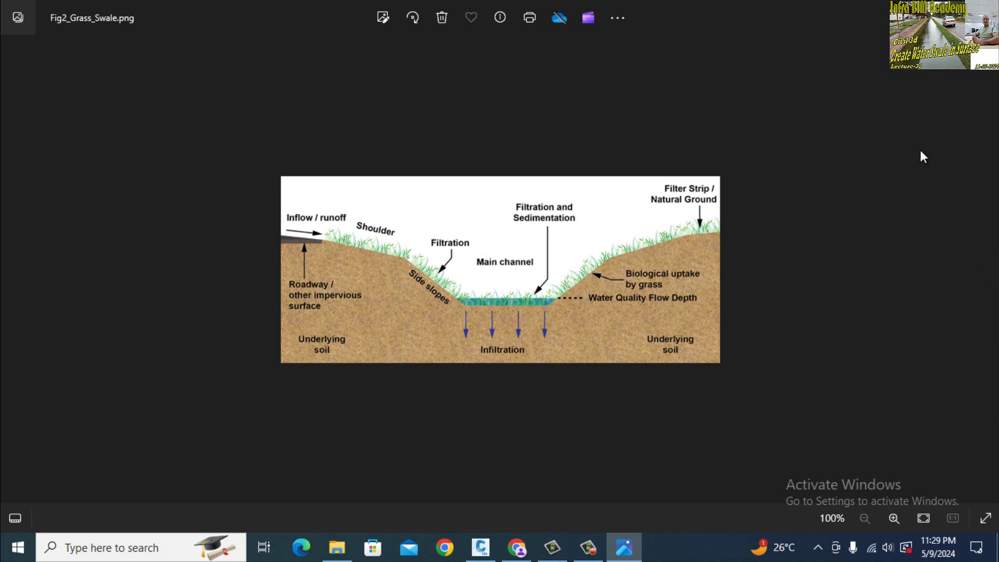
key(alt+F4)
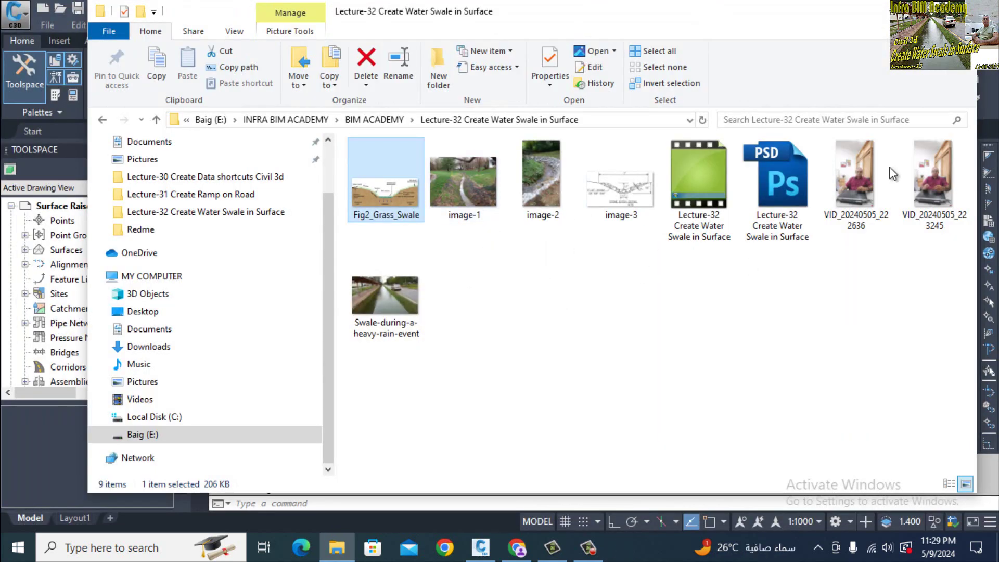
click(890, 11)
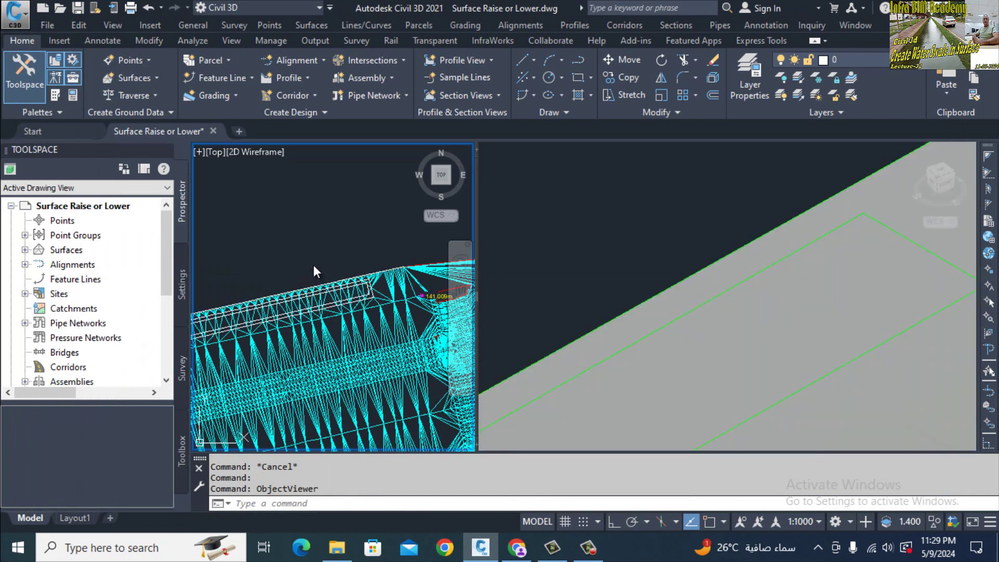
Step: Erase the inner swale outline inside the outer feature line in the plan view
click(341, 229)
click(359, 250)
scroll(382, 283, up, 5)
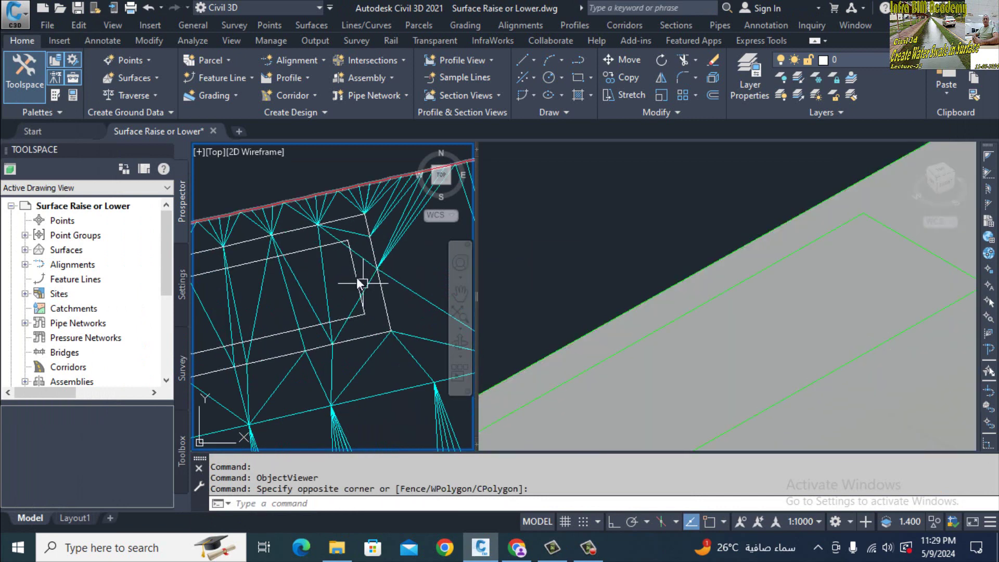
click(354, 273)
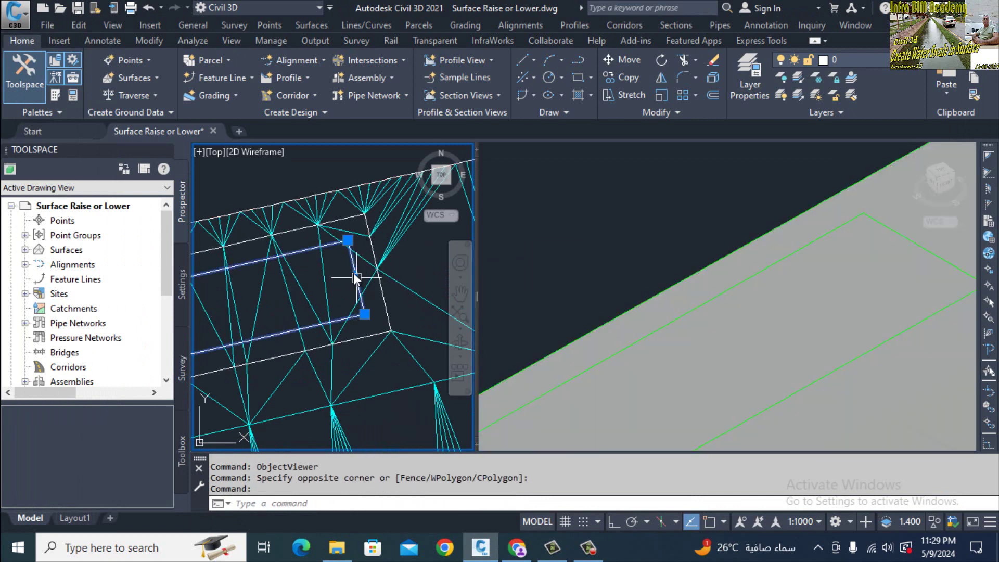
key(Escape)
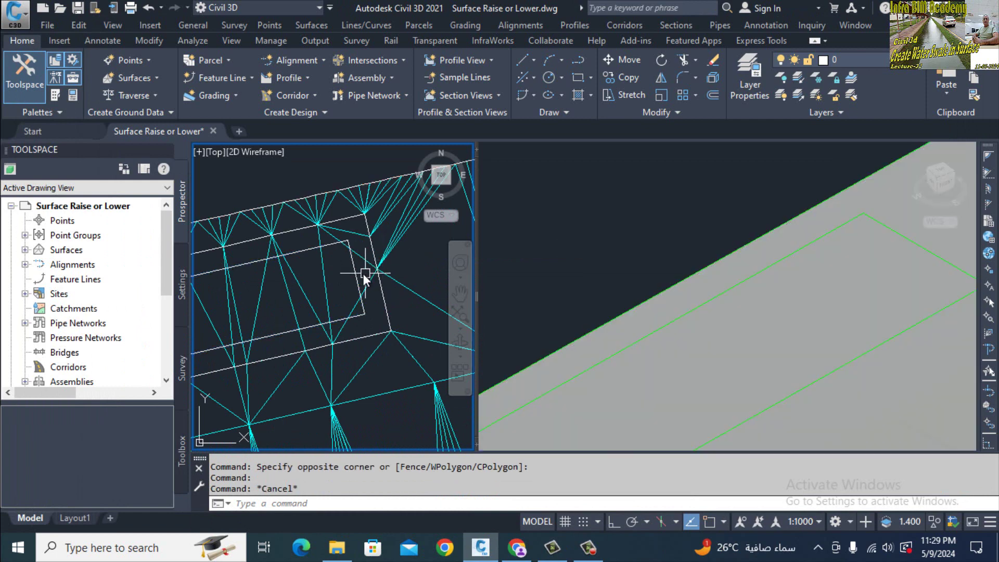
click(354, 273)
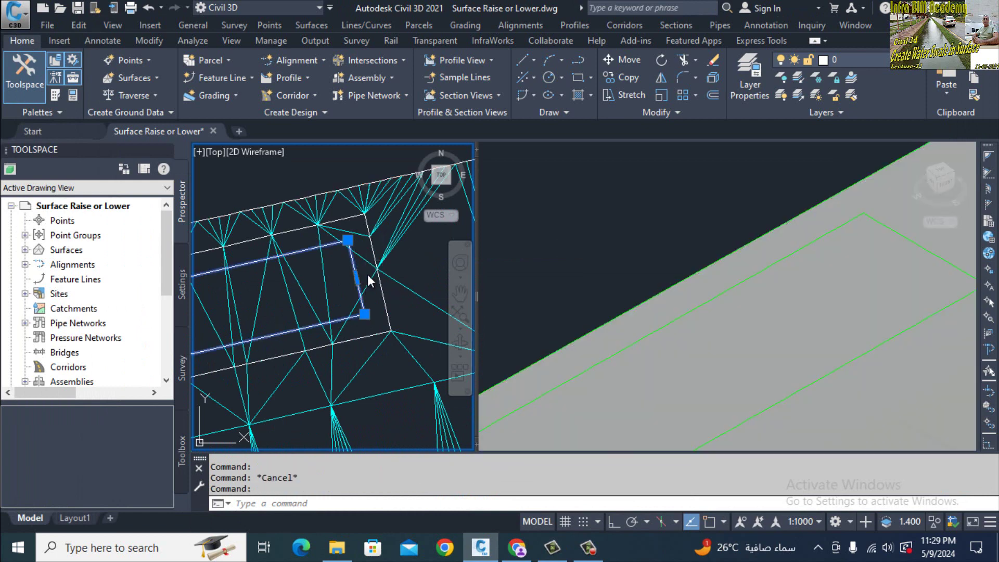
text(e)
key(Return)
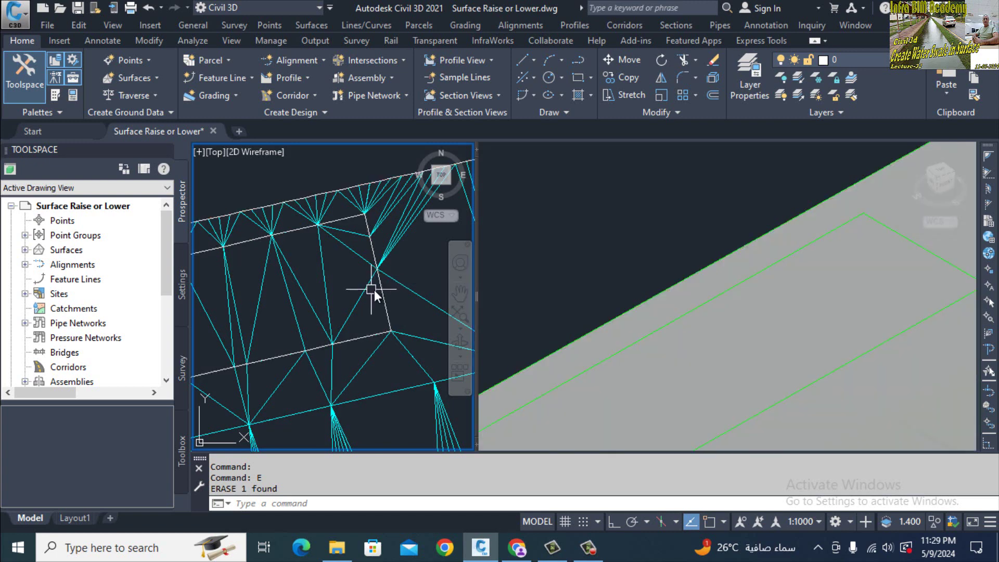
Step: Offset the outer swale feature line inward by 1.5 m
click(380, 293)
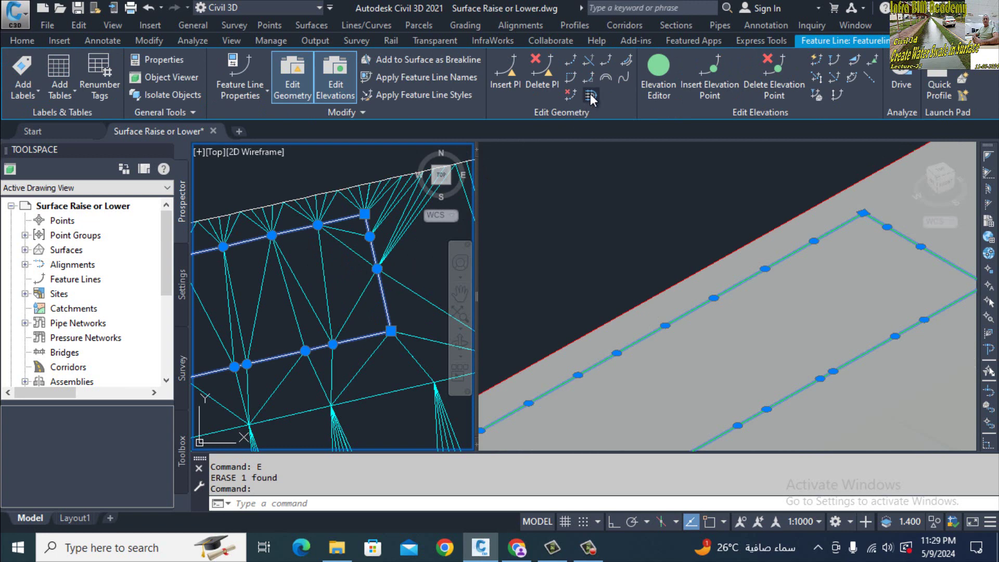
text(e)
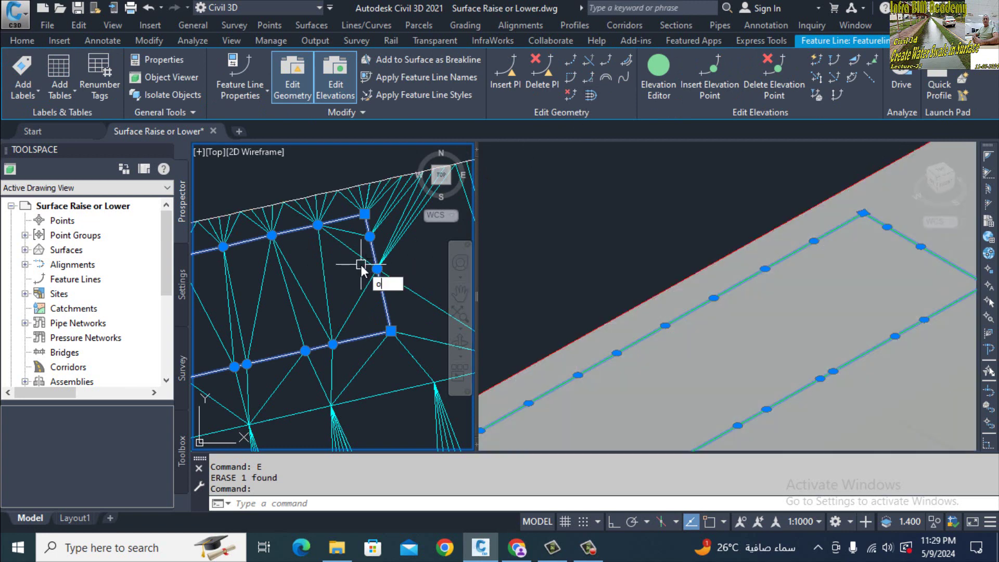
text(o)
key(Return)
text(1.5)
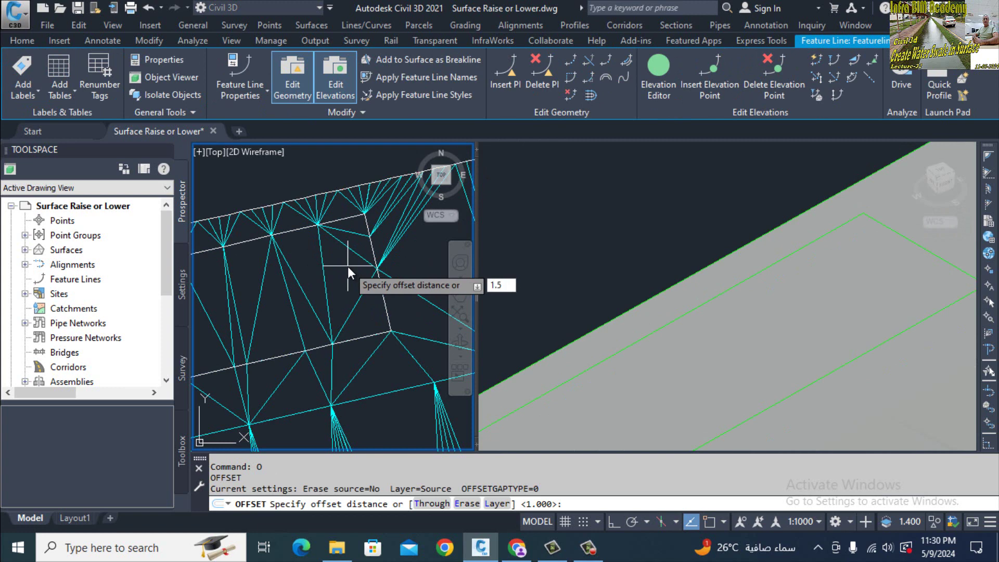
key(Return)
click(321, 284)
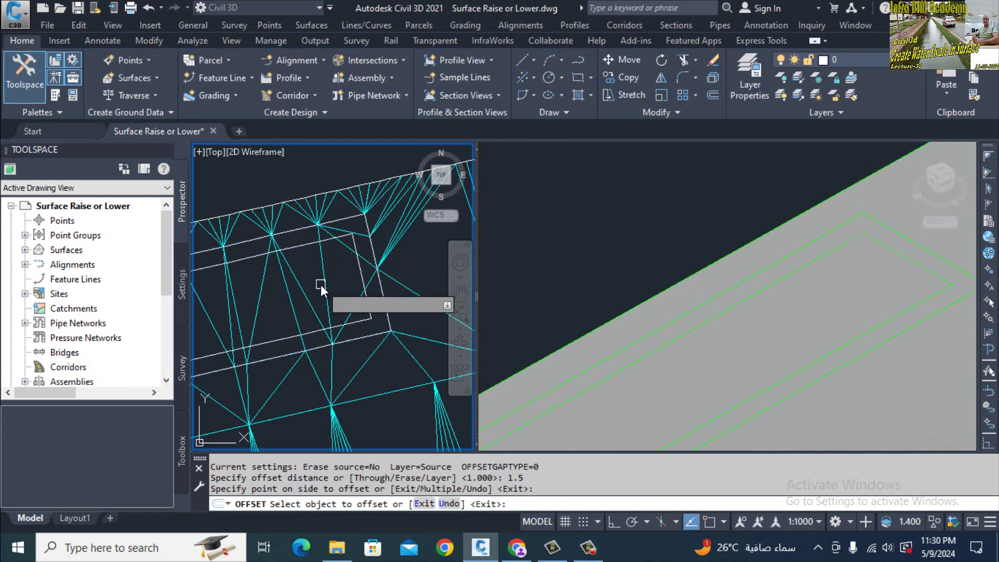
key(Escape)
Step: Examine the offset inner feature line against the outer one and the surface in plan and shaded 3D
scroll(364, 227, up, 2)
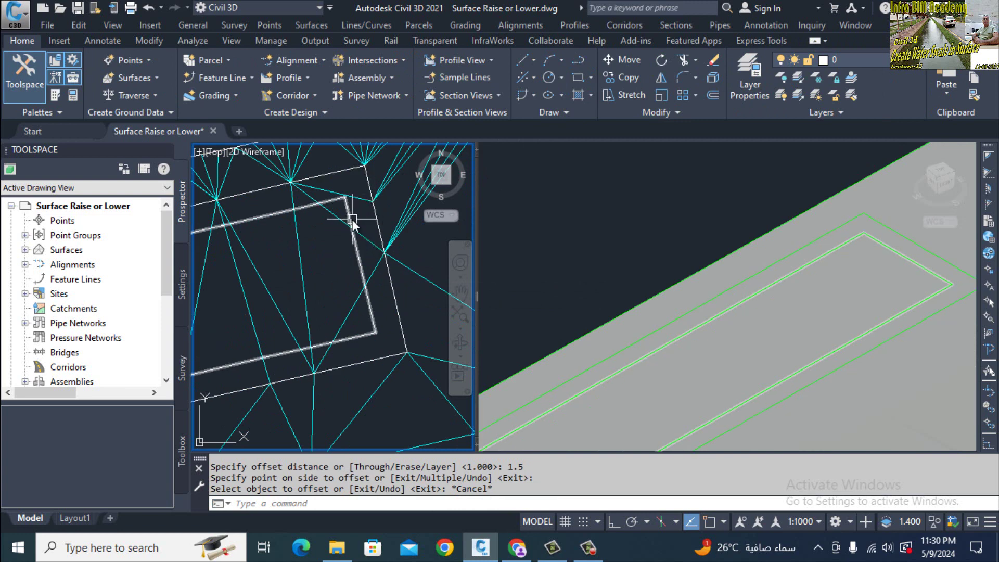
click(813, 186)
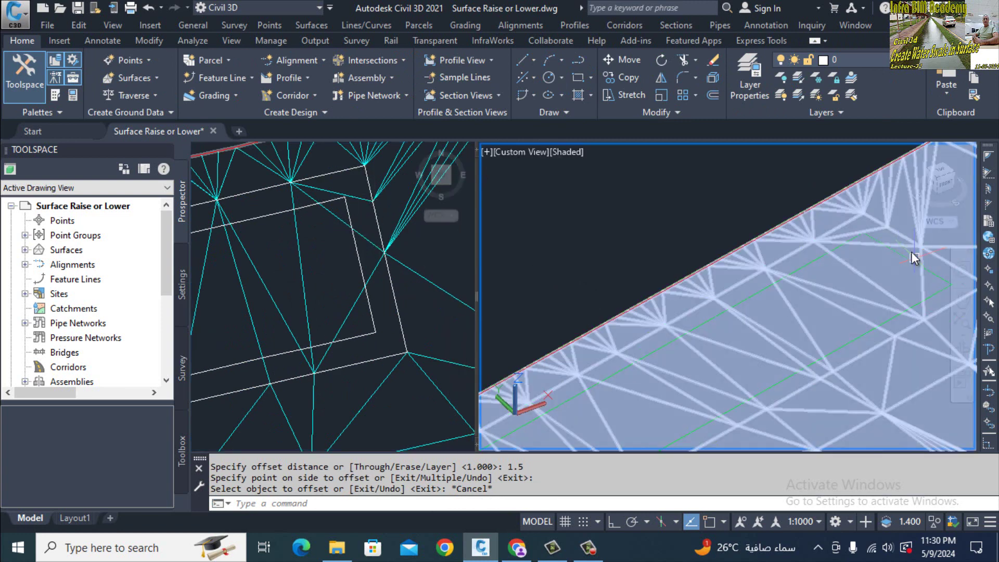
scroll(893, 236, up, 3)
scroll(804, 271, down, 2)
key(Escape)
key(Escape)
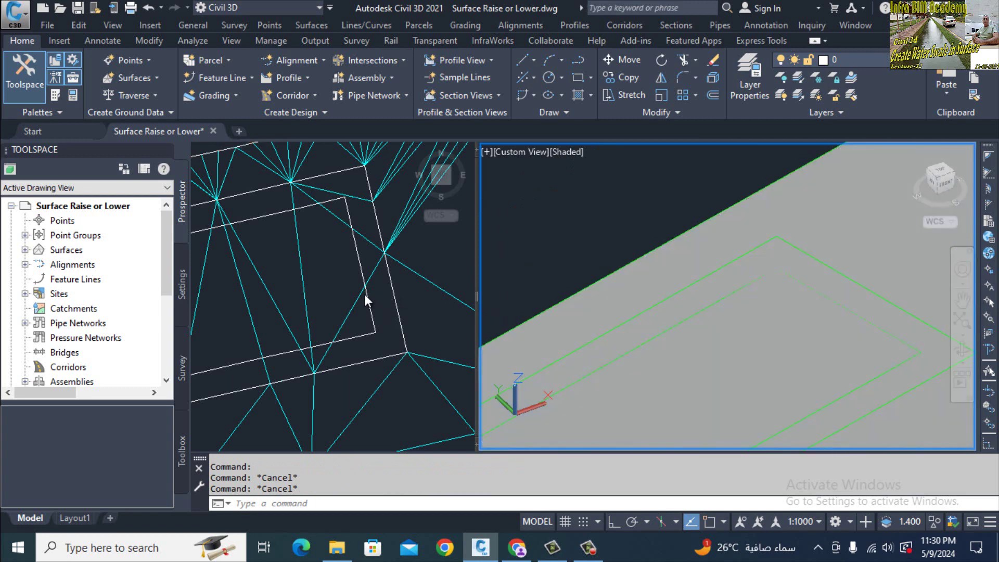
click(383, 313)
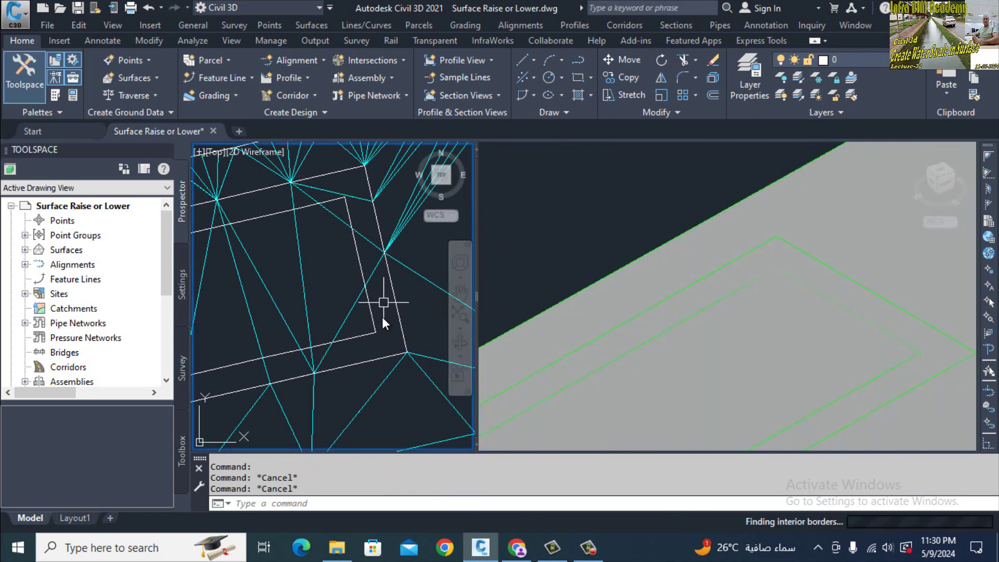
scroll(377, 327, down, 2)
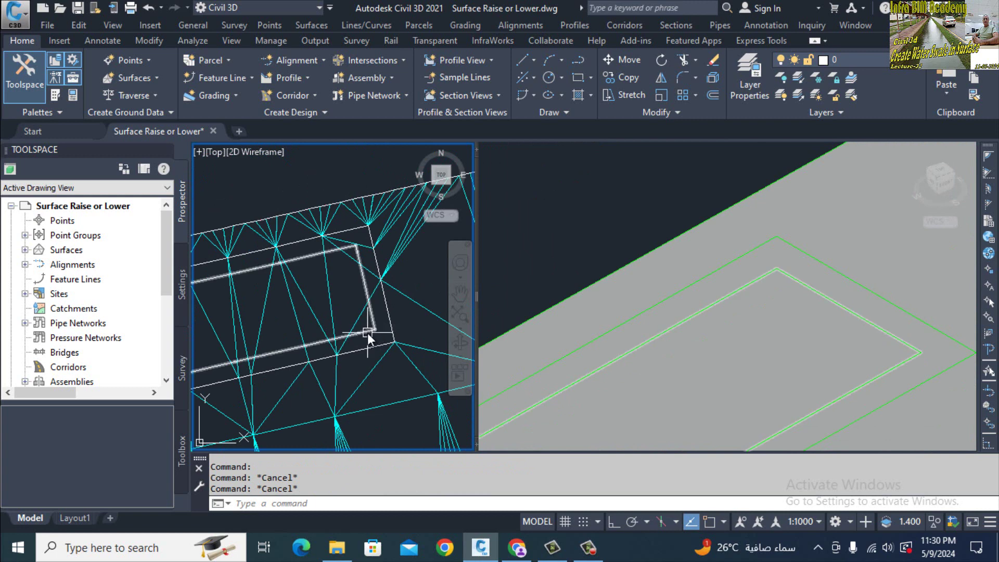
Step: Switch to File Explorer, view the stone ditch detail in the image-3 picture, and return to the drawing
click(367, 333)
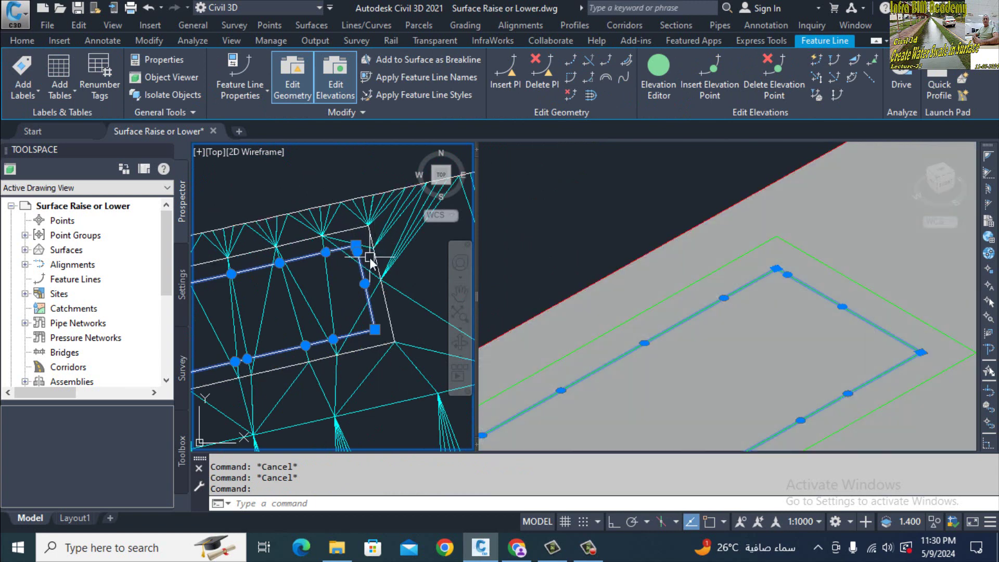
key(Escape)
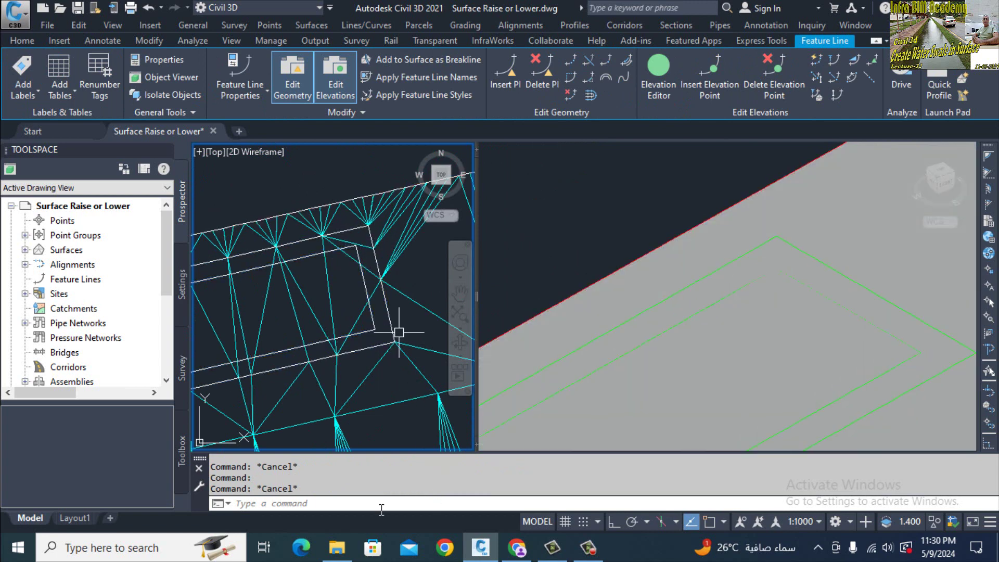
click(344, 556)
click(647, 357)
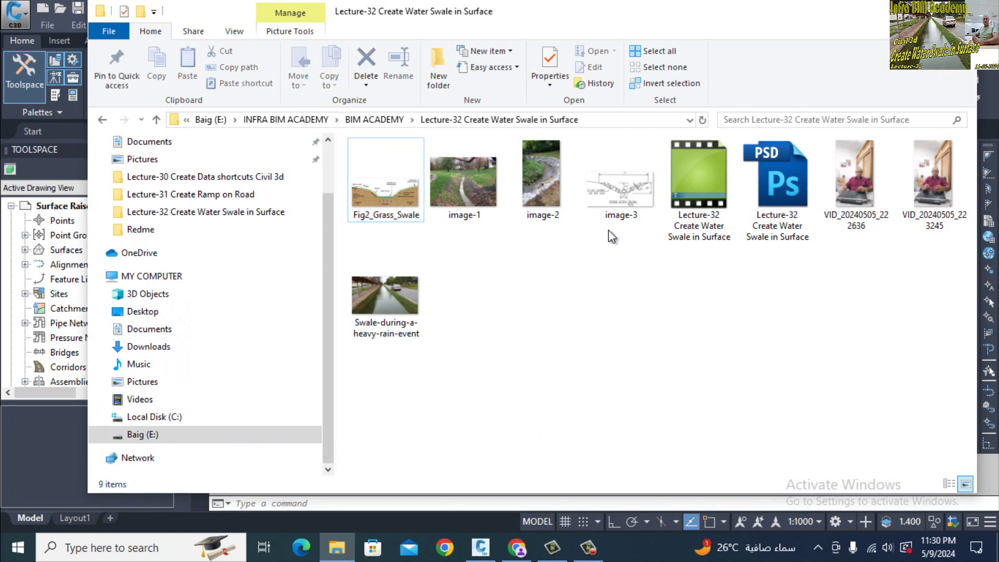
double_click(624, 189)
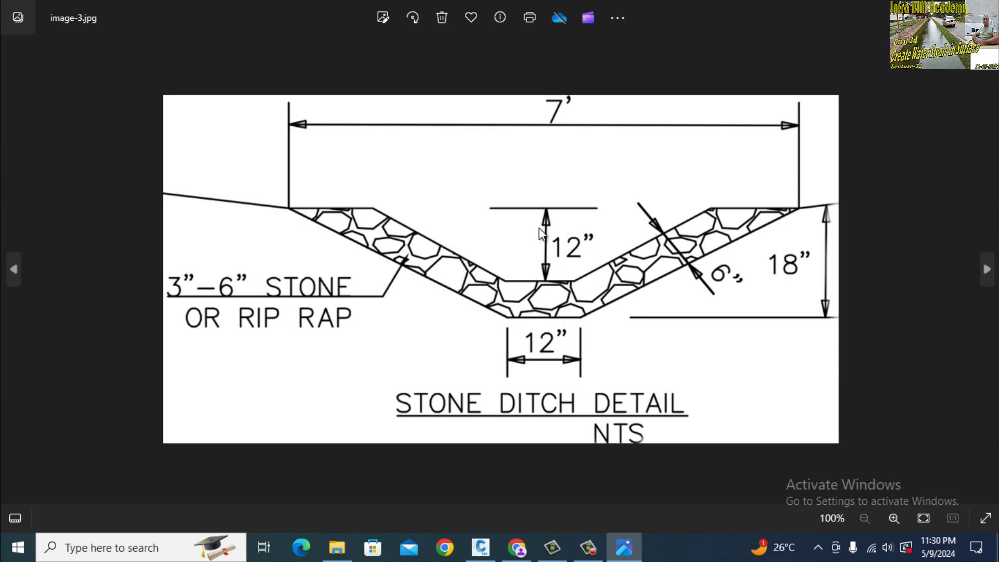
click(985, 8)
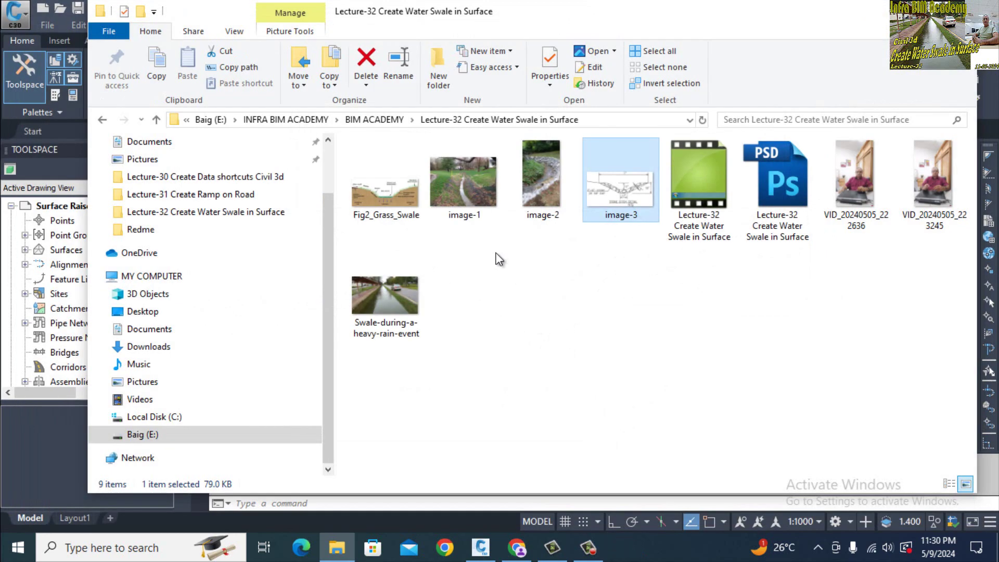
click(892, 11)
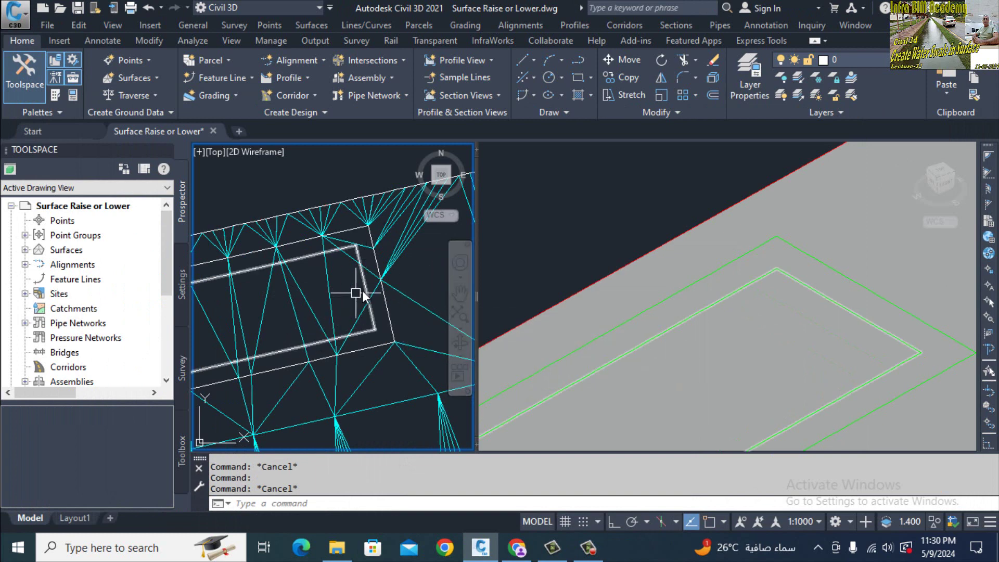
scroll(372, 282, up, 2)
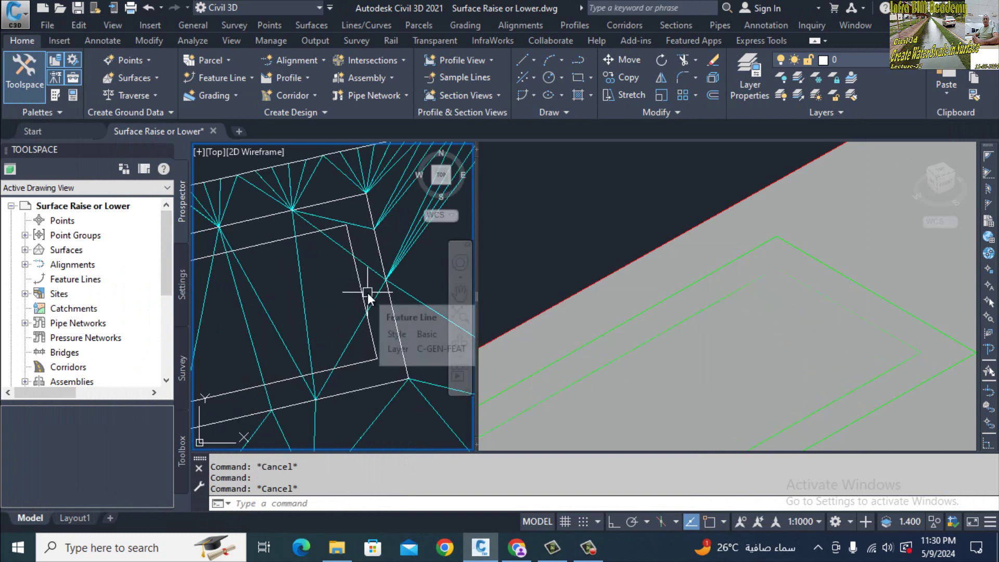
scroll(368, 292, down, 1)
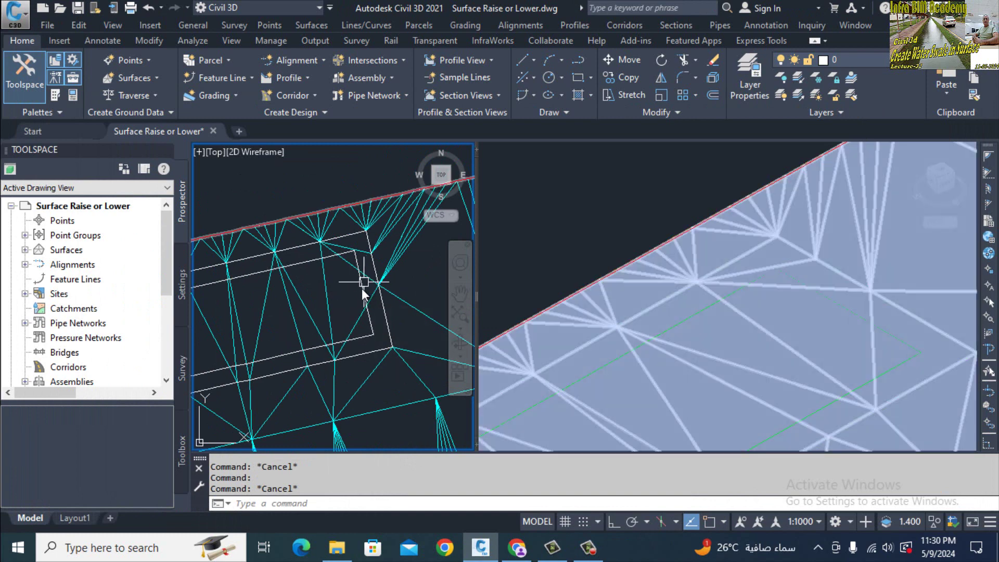
click(365, 299)
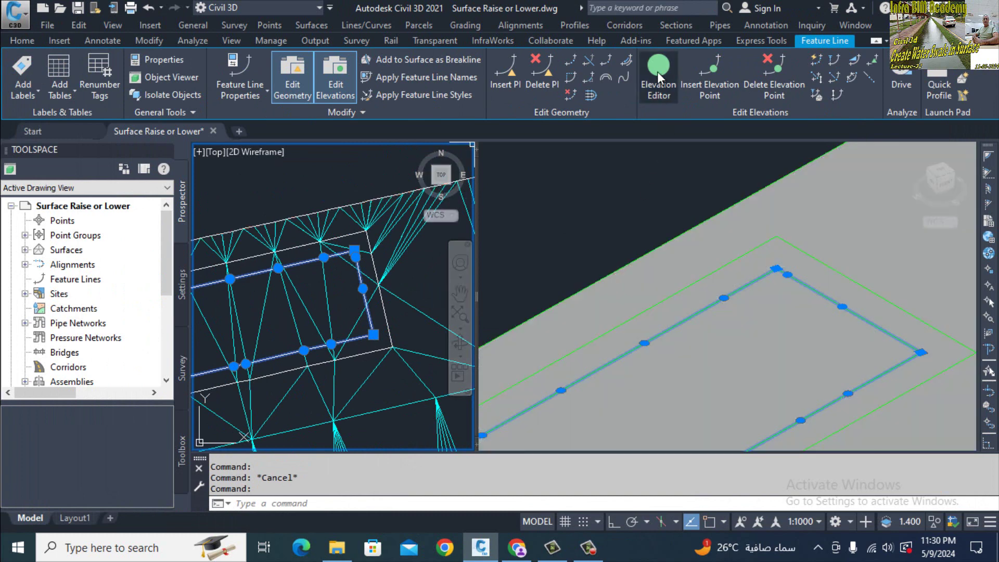
click(659, 72)
key(Escape)
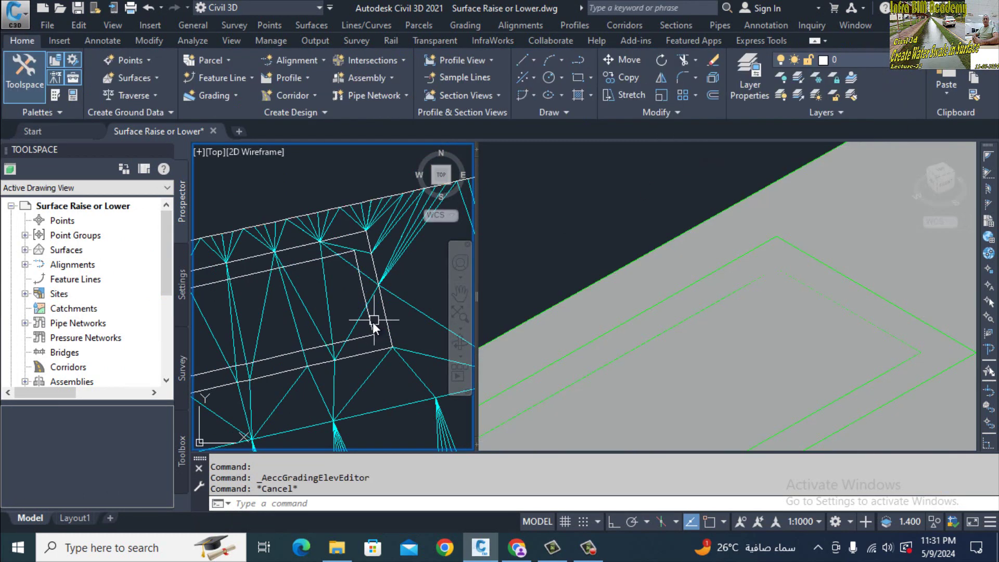
Step: Lower all elevations of the inner swale feature line by 0.5 m in the Elevation Editor
click(373, 321)
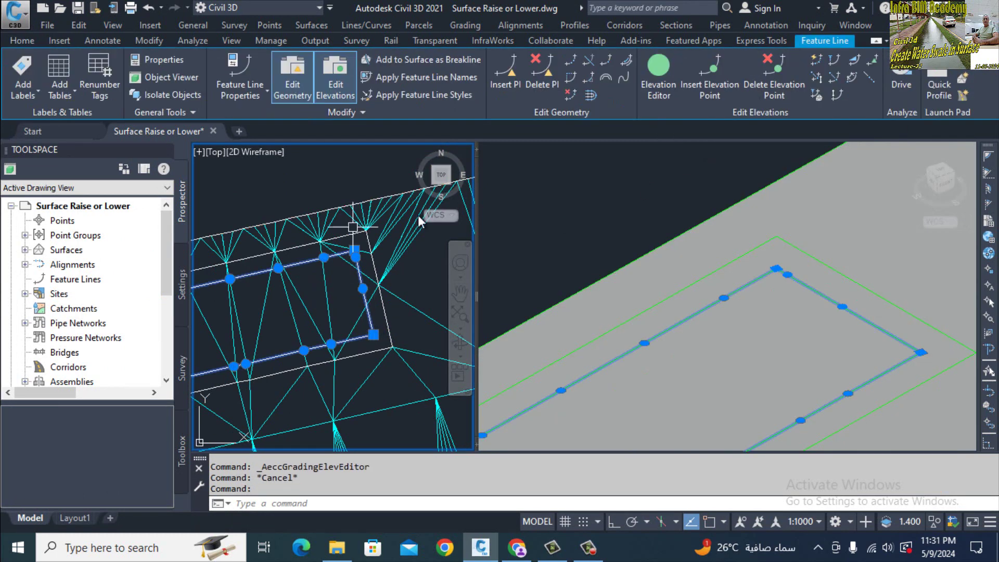
click(661, 70)
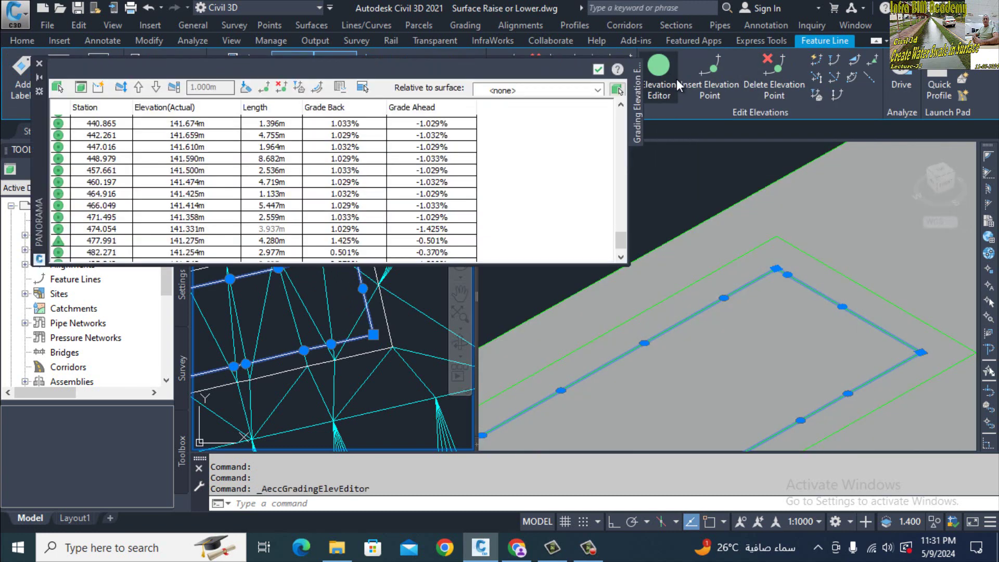
click(173, 87)
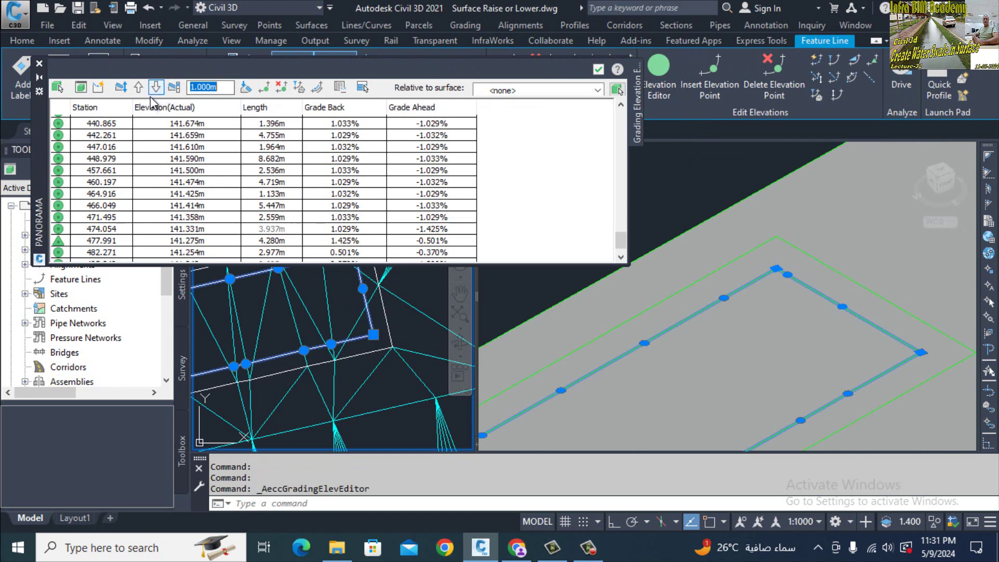
drag(226, 87, 193, 87)
text(.5)
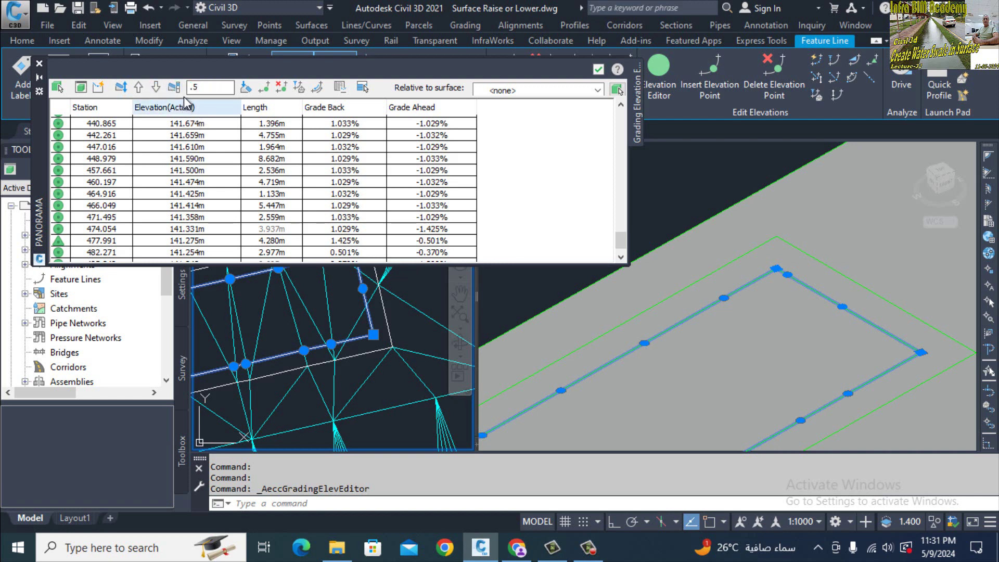
click(156, 88)
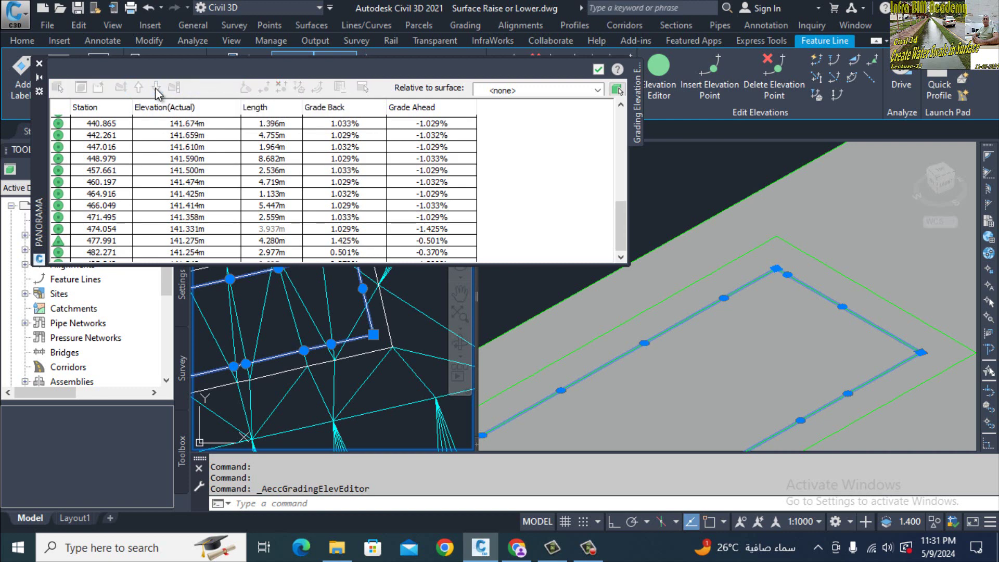
scroll(189, 136, up, 20)
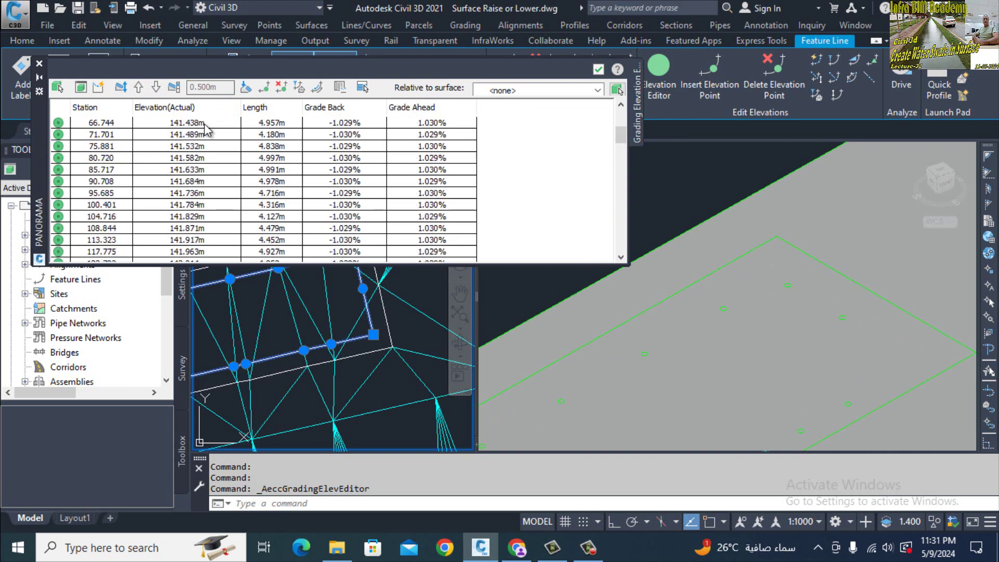
scroll(208, 128, up, 5)
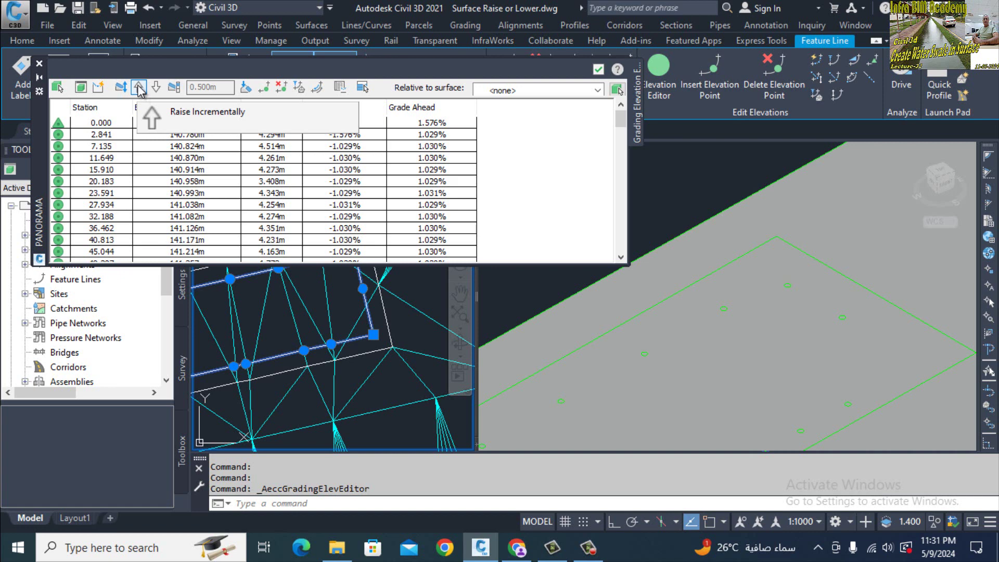
click(598, 70)
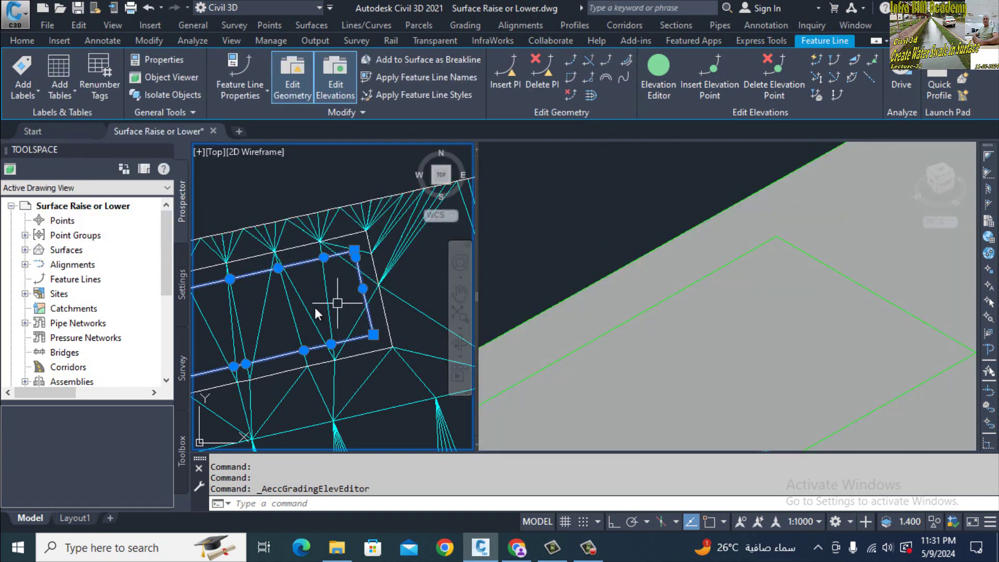
scroll(344, 299, up, 1)
key(Escape)
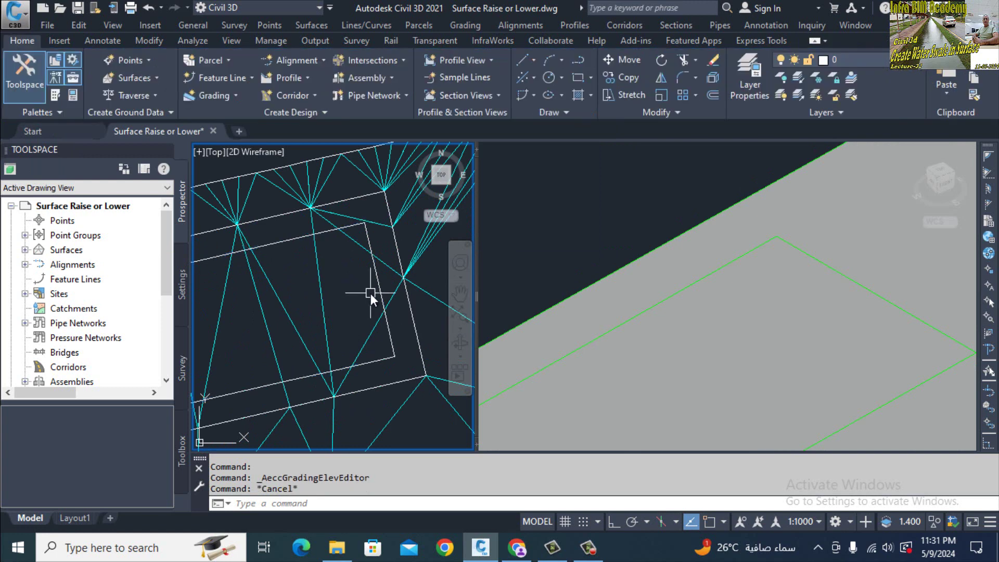
Step: Examine the lowered inner feature line against the surface triangulation in the plan and shaded 3D views
click(591, 221)
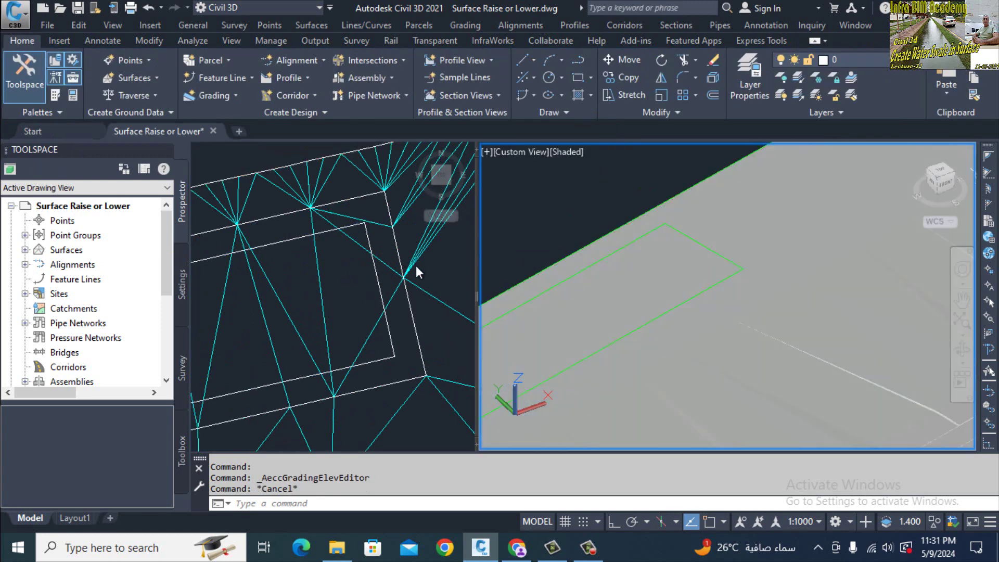
click(417, 266)
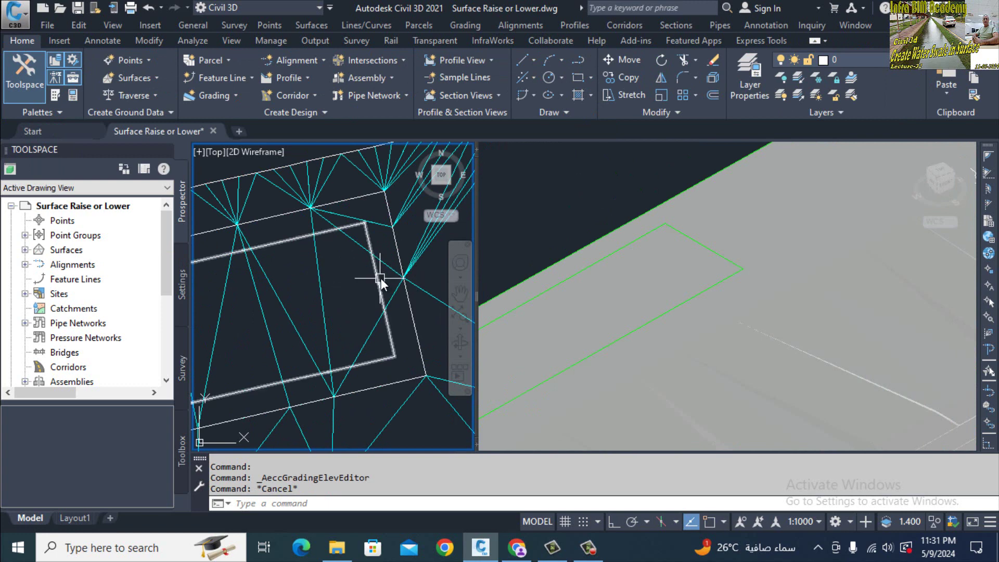
click(430, 298)
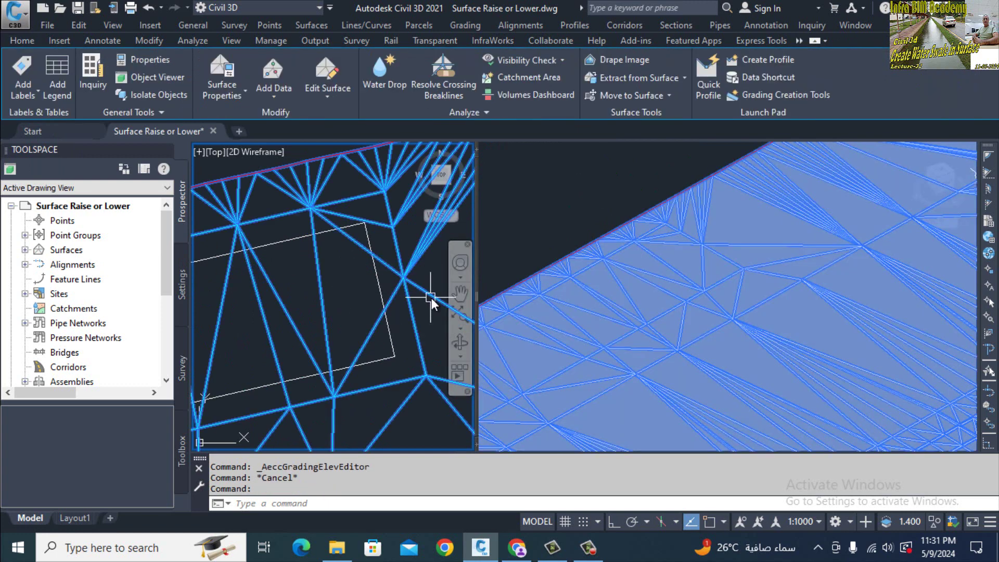
click(769, 213)
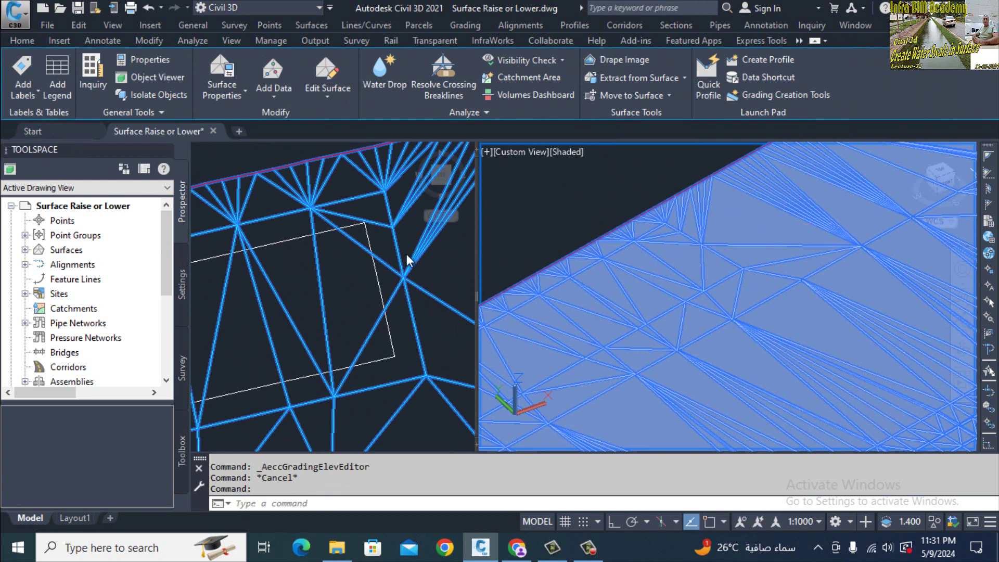
click(341, 286)
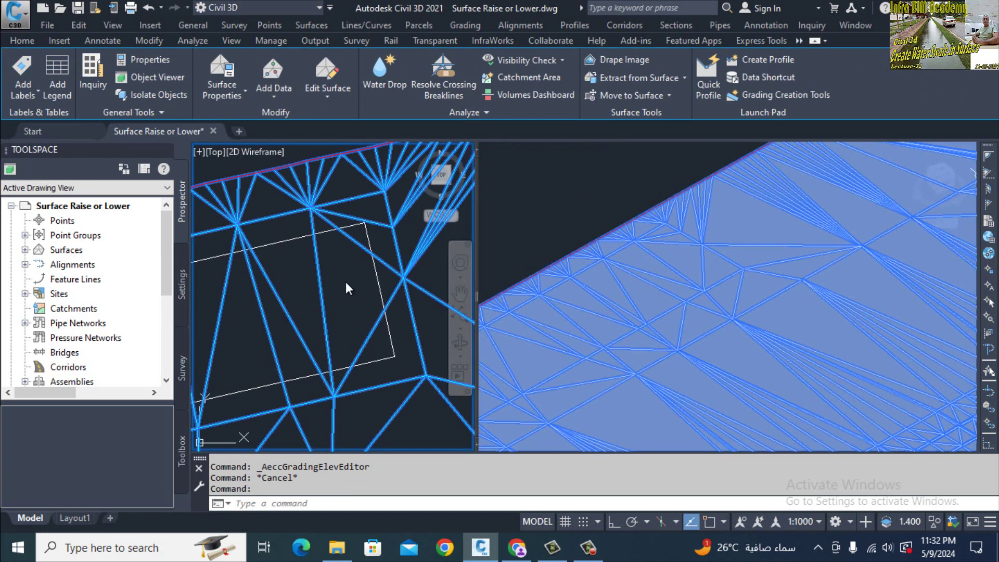
key(Escape)
key(Escape)
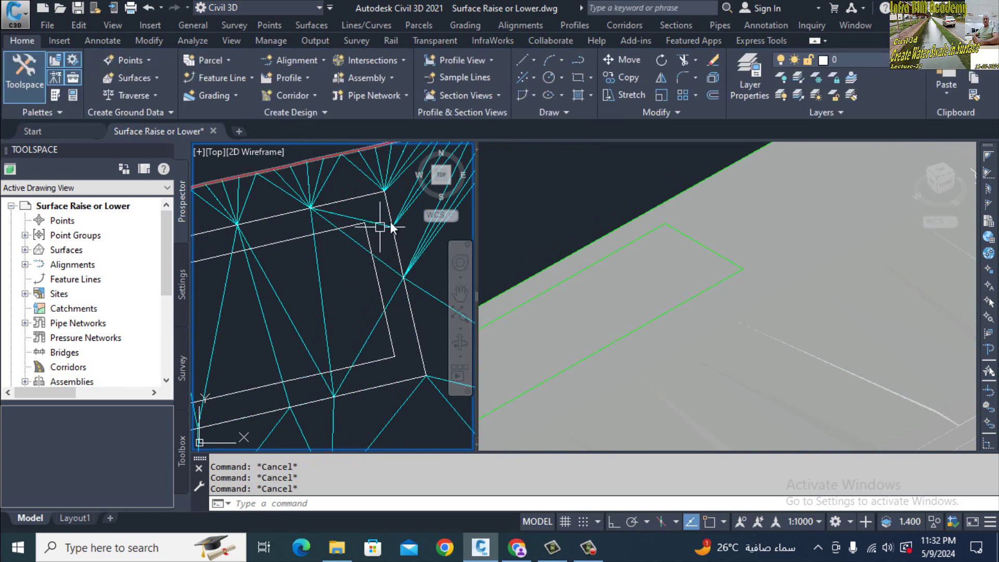
Step: Add the inner swale feature line to the surface as a Standard breakline with a 1.000 m mid-ordinate distance
click(323, 290)
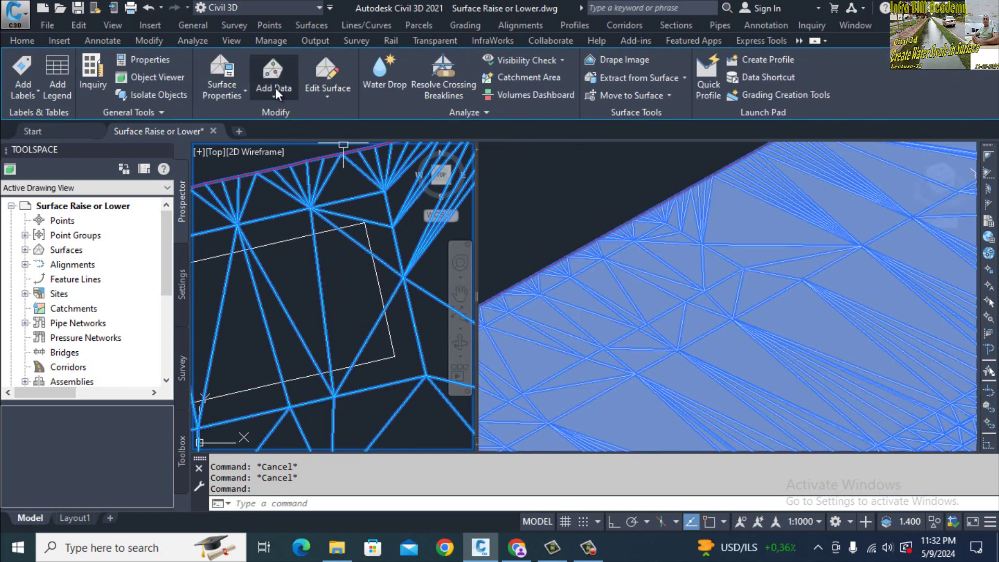
click(276, 89)
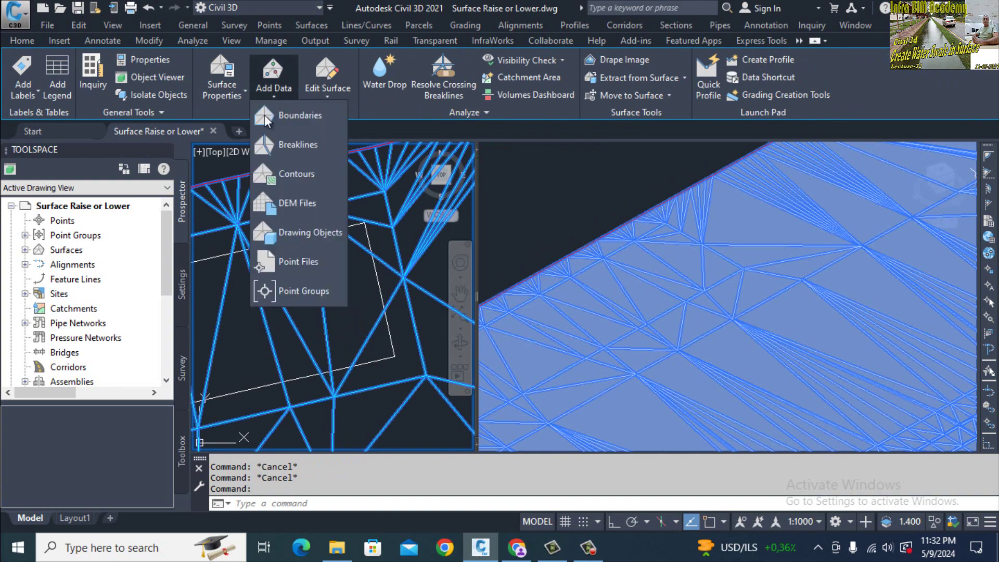
click(298, 148)
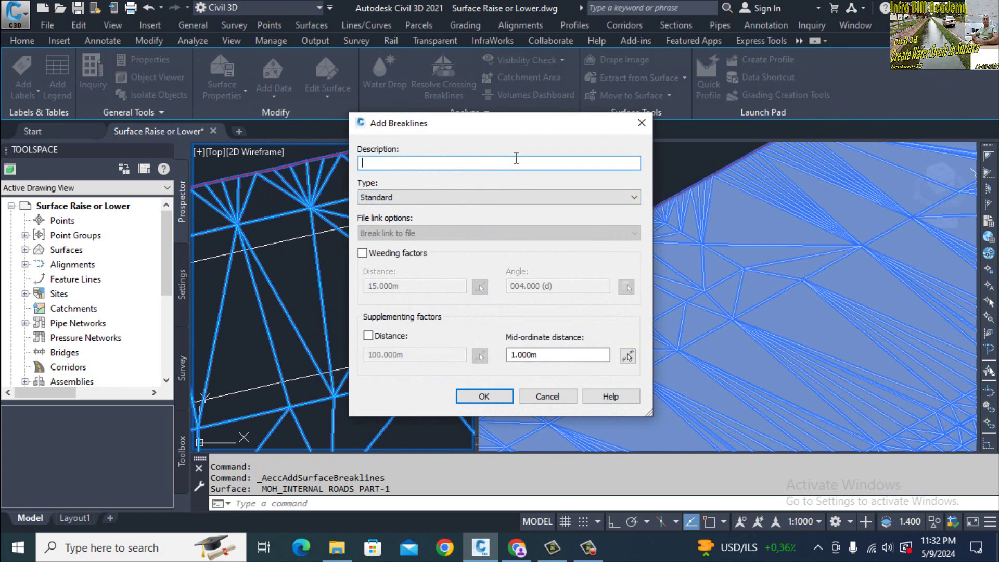
click(489, 399)
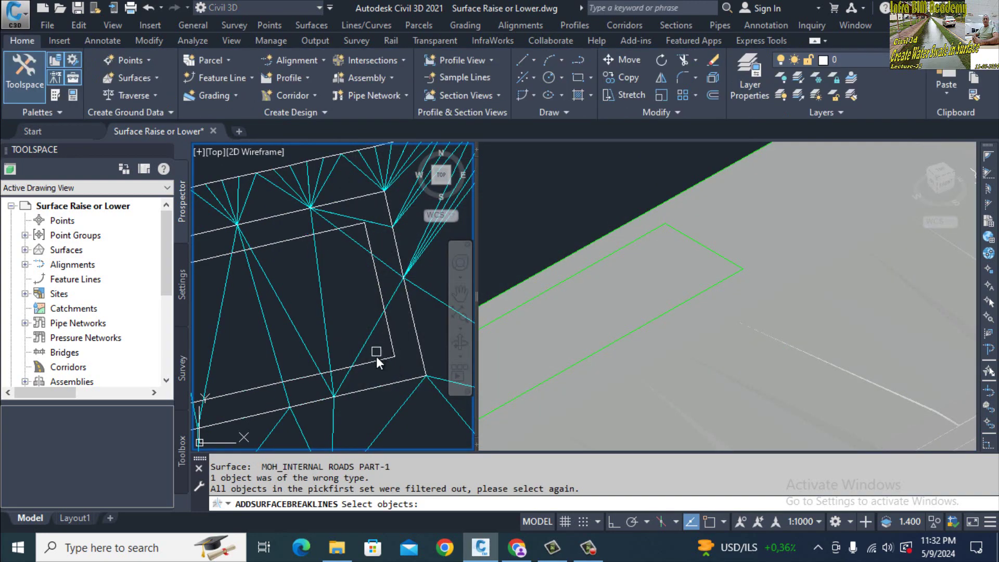
click(319, 360)
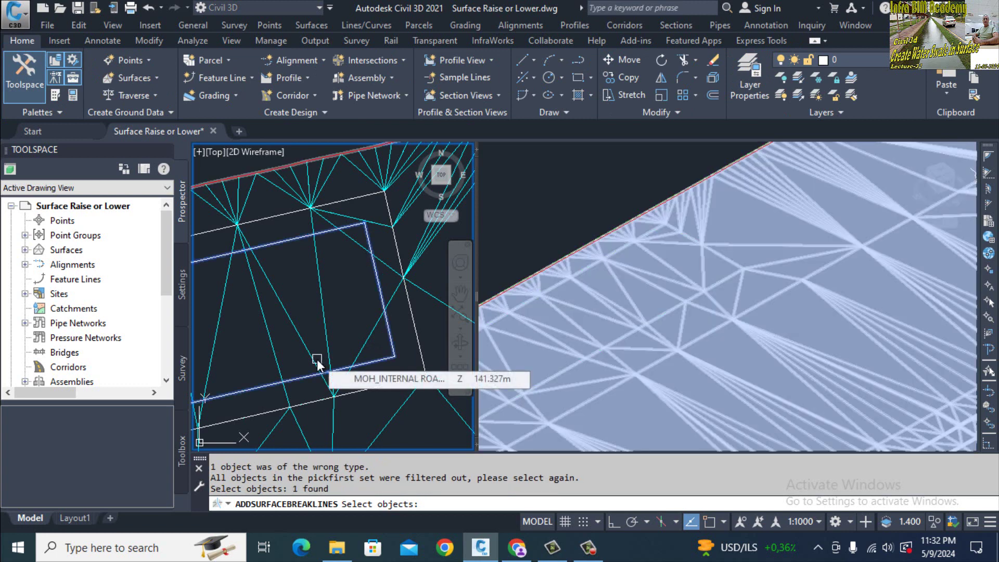
key(Return)
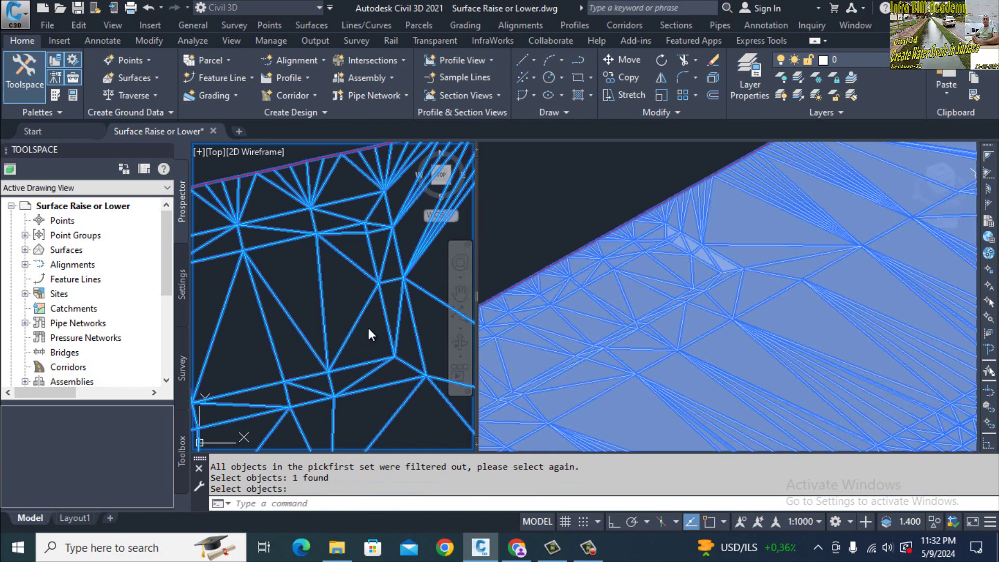
Step: Clear the surface selection and examine the swale depression along the surface edge in the shaded 3D view
click(575, 176)
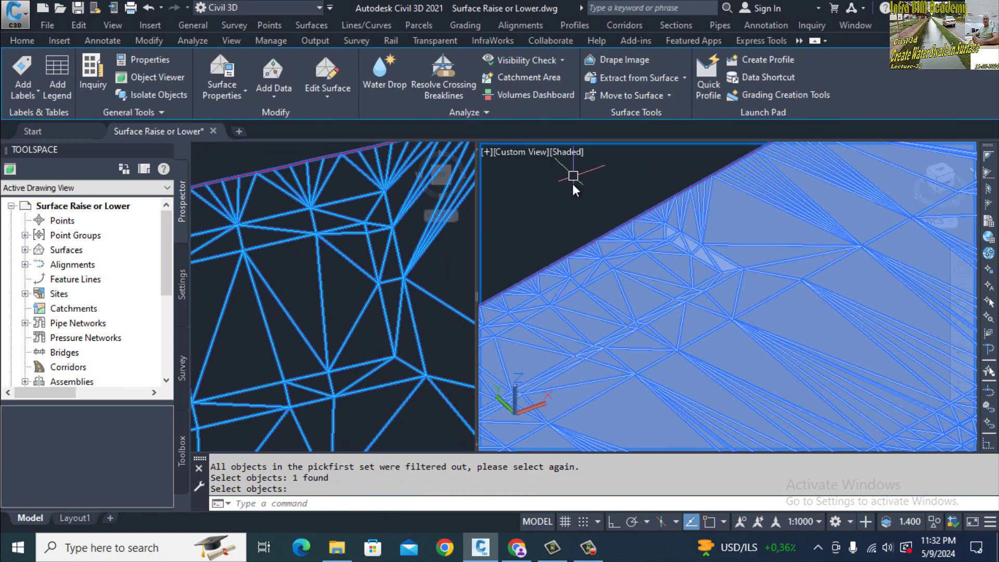
key(Escape)
click(576, 186)
key(Escape)
key(Escape)
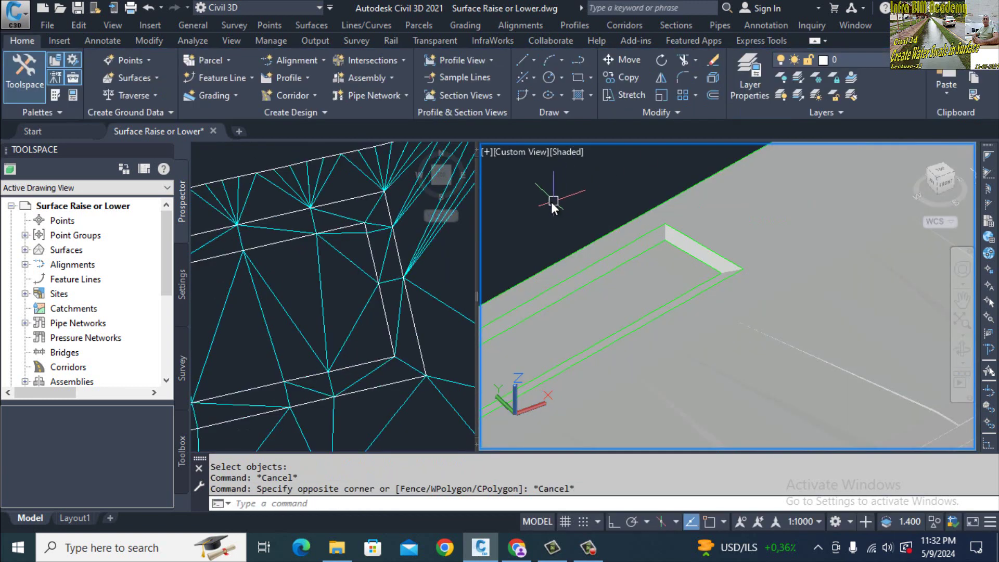
middle_drag(695, 209, 774, 189)
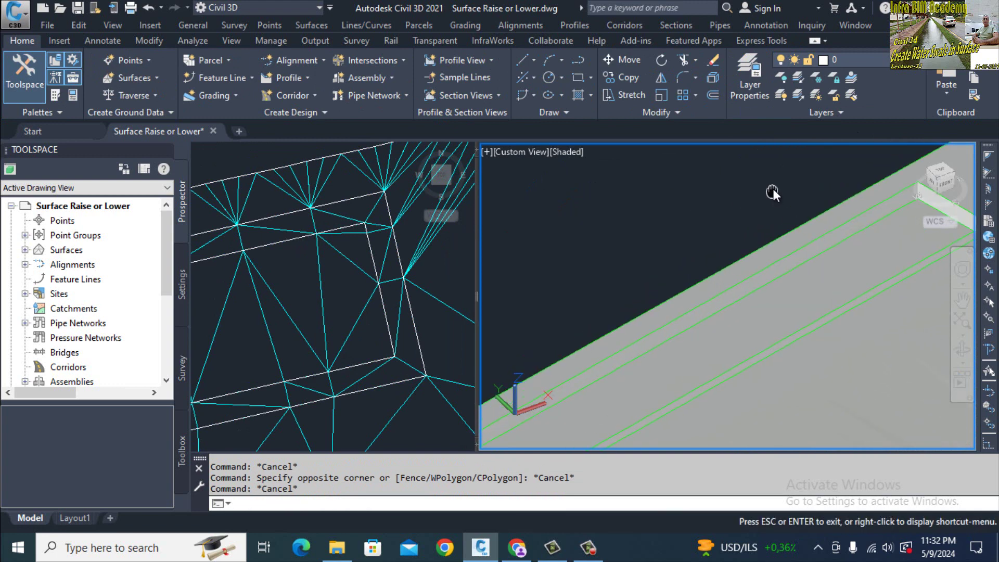
mouse_move(726, 263)
middle_down()
mouse_move(626, 302)
mouse_move(722, 229)
mouse_move(775, 211)
middle_up()
key(Escape)
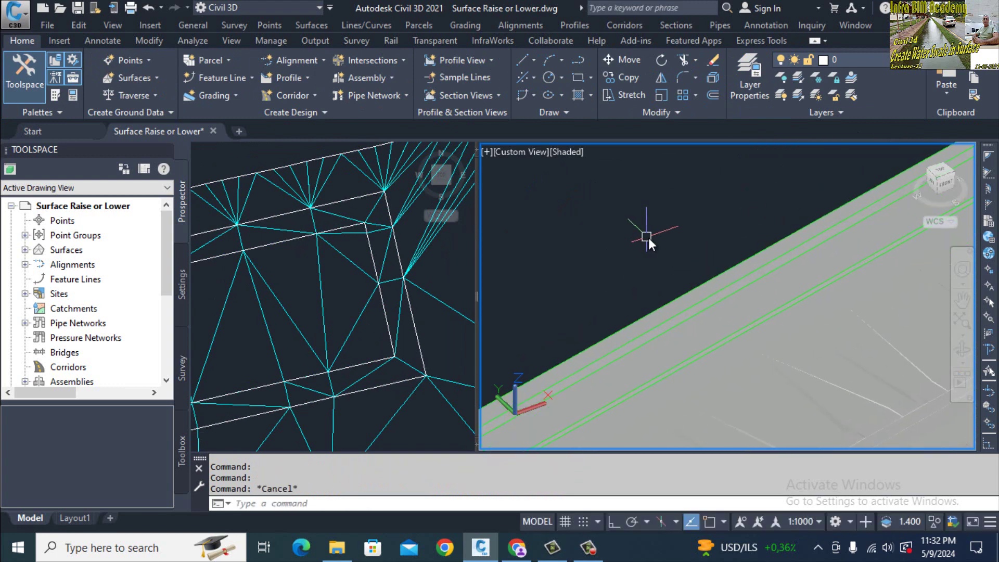
Step: Orbit the shaded 3D view to examine the end and side slopes of the swale depression
text(3do)
key(Return)
mouse_move(627, 290)
mouse_down()
mouse_move(653, 297)
mouse_move(667, 280)
mouse_move(644, 320)
mouse_move(791, 346)
mouse_move(733, 391)
mouse_move(704, 348)
mouse_move(720, 309)
mouse_move(751, 343)
mouse_move(751, 325)
mouse_up()
mouse_move(730, 349)
middle_down()
mouse_move(658, 420)
mouse_move(632, 427)
middle_up()
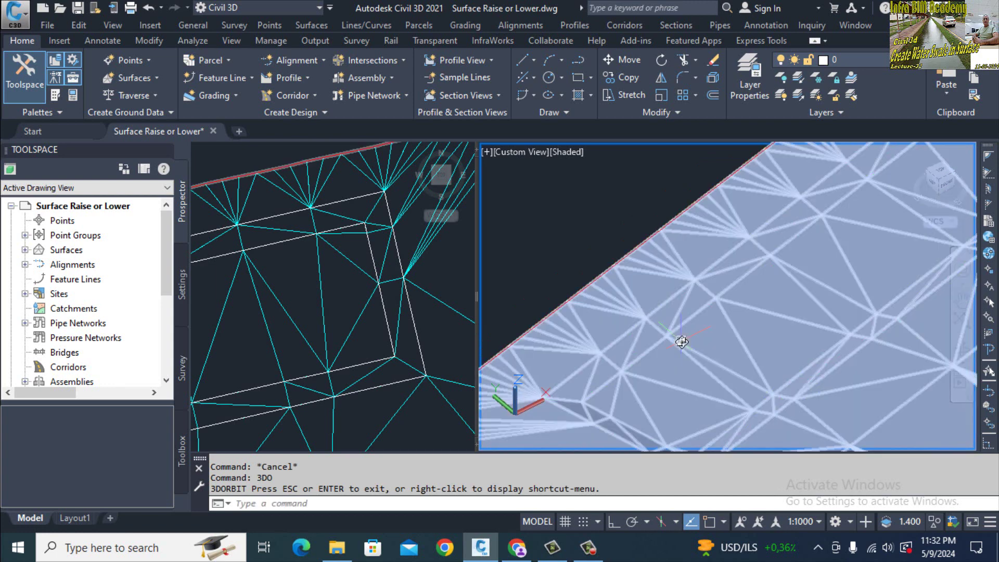
key(Escape)
key(Escape)
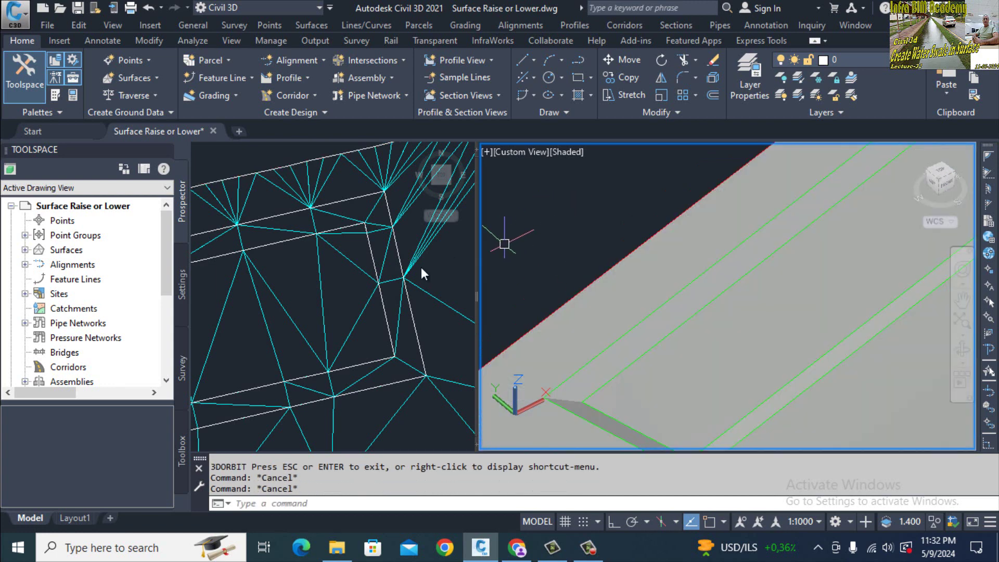
Step: Review the inner swale feature line's elevations and the incremental lowering option in the Elevation Editor, leaving the values as they are
click(364, 282)
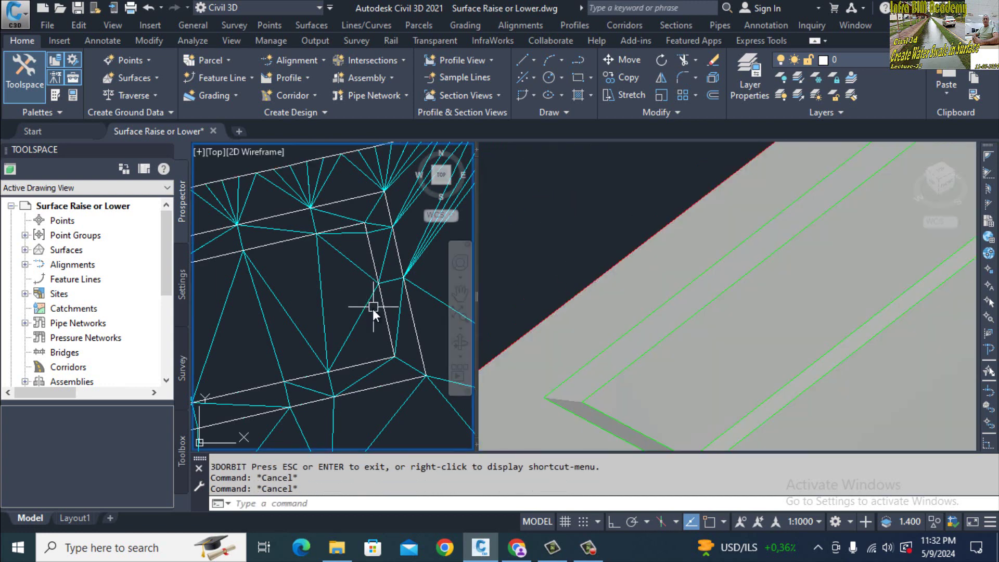
key(Escape)
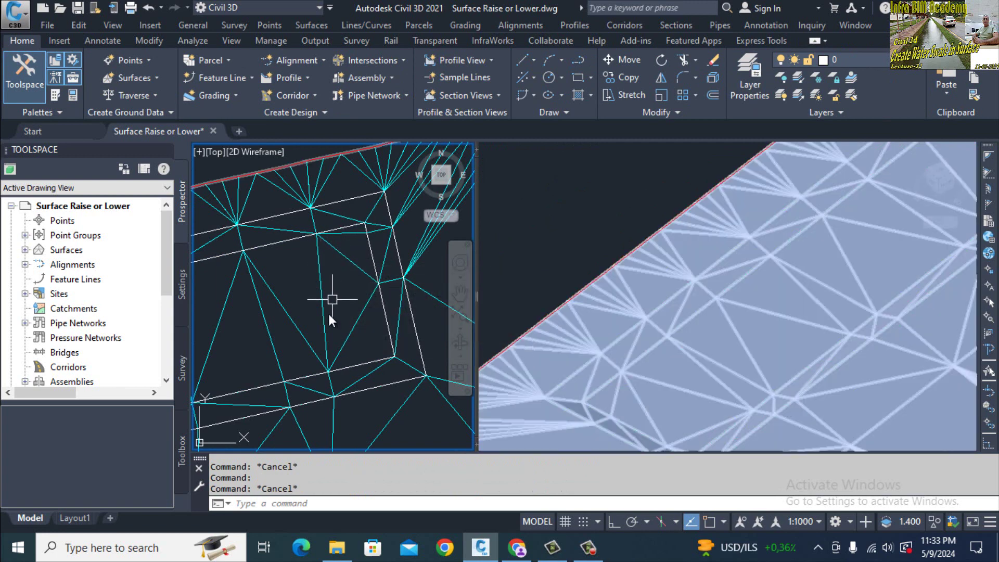
double_click(386, 318)
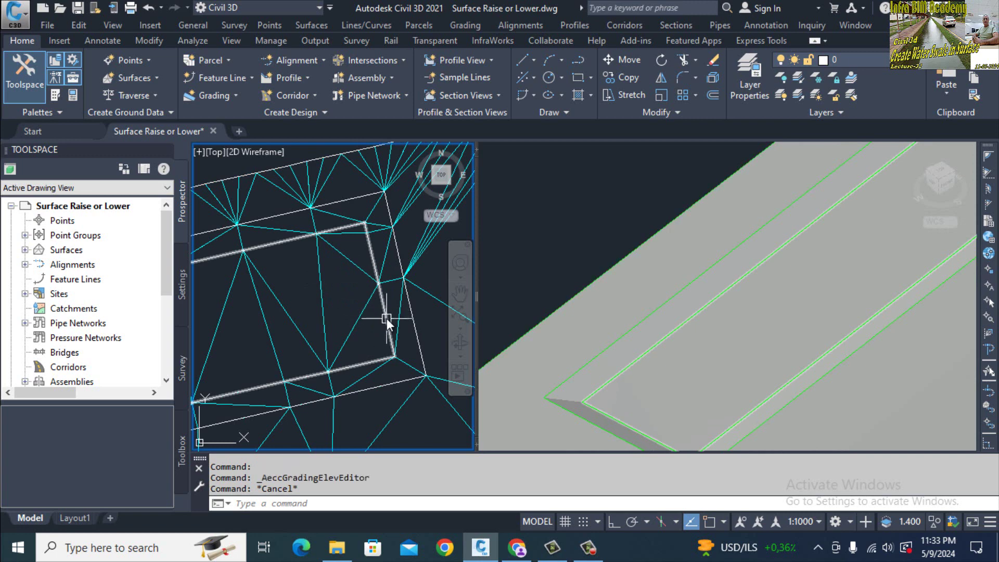
click(386, 319)
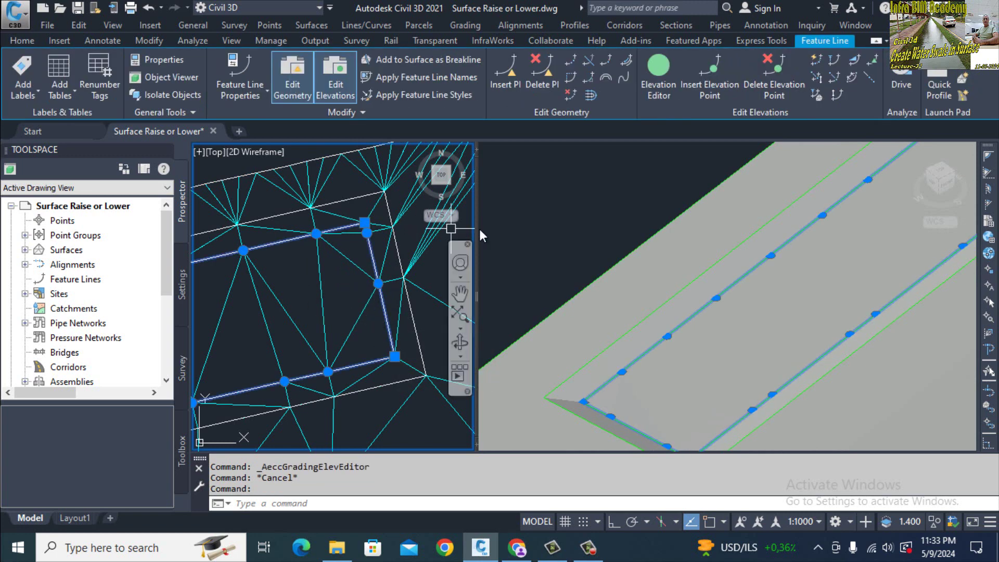
click(657, 65)
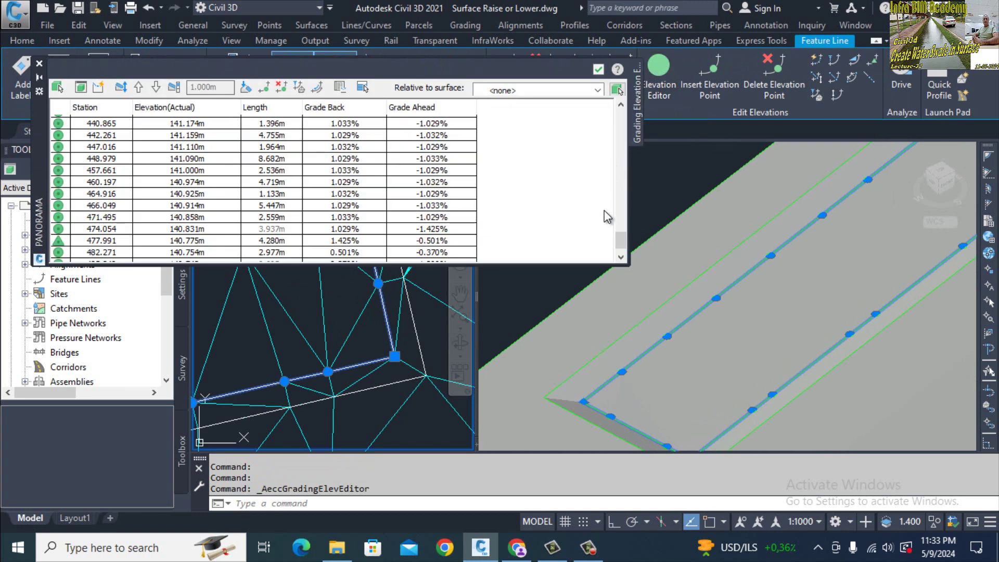
drag(622, 241, 620, 95)
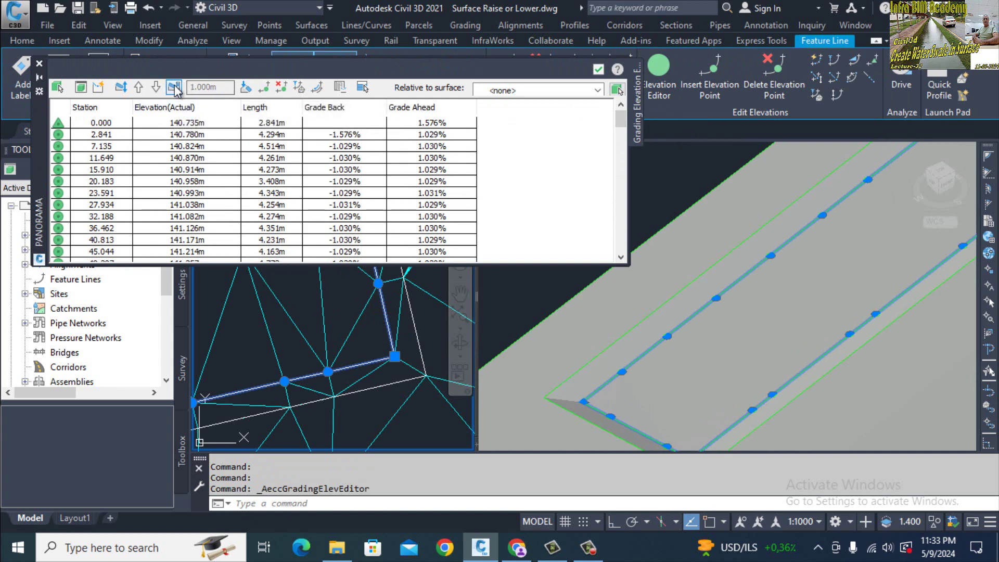
double_click(205, 87)
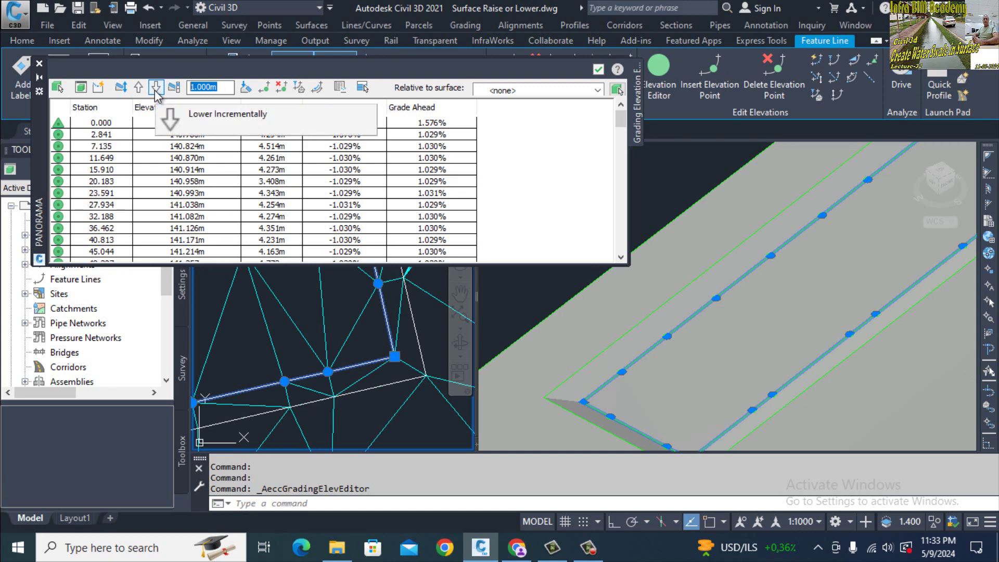
key(Escape)
key(Escape)
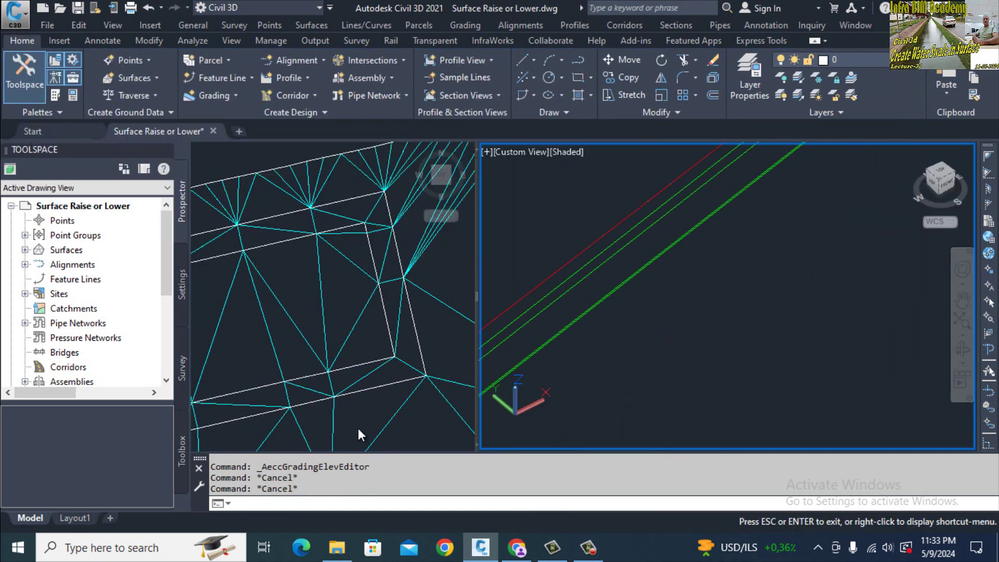
text(sha)
key(Return)
key(Escape)
key(Escape)
key(Escape)
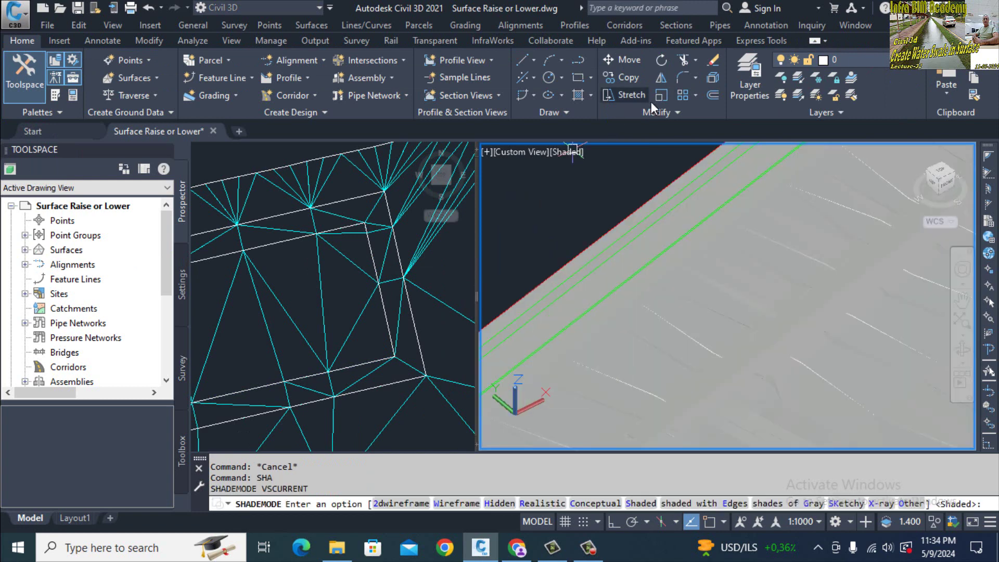
Step: Open the surface in the Object Viewer and inspect the swale's edge and end corner up close in the Conceptual style
click(710, 242)
right_click(713, 242)
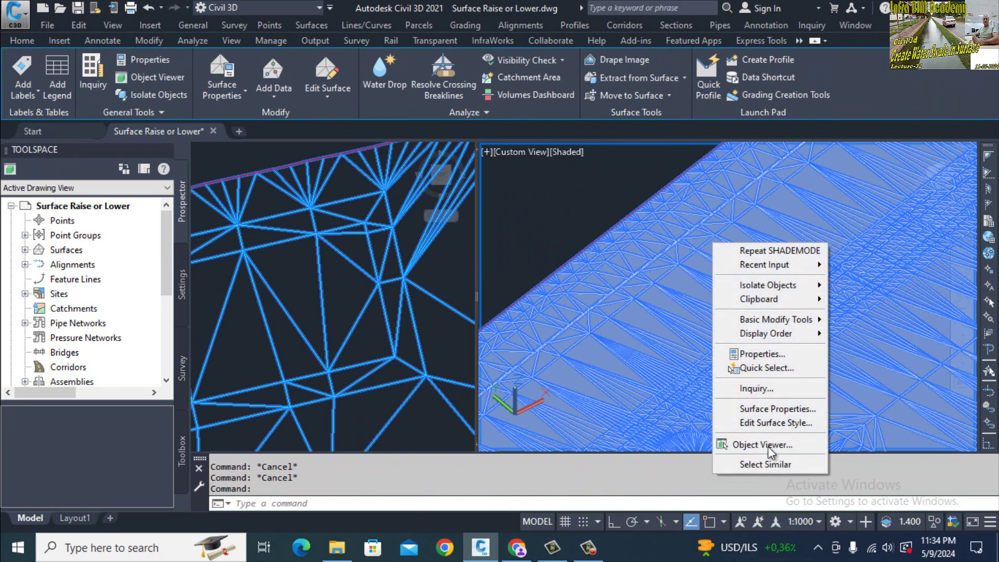
click(765, 445)
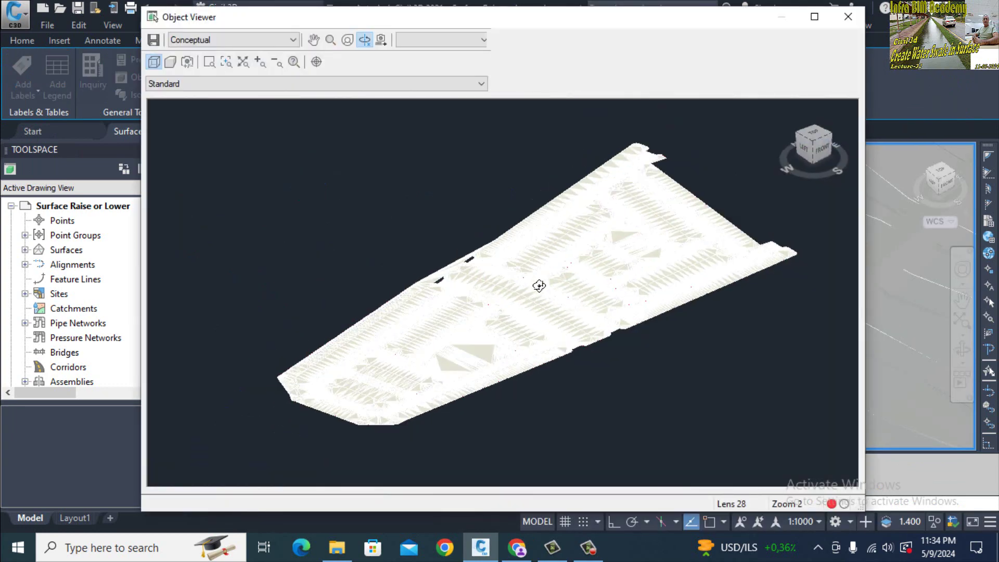
drag(539, 286, 540, 280)
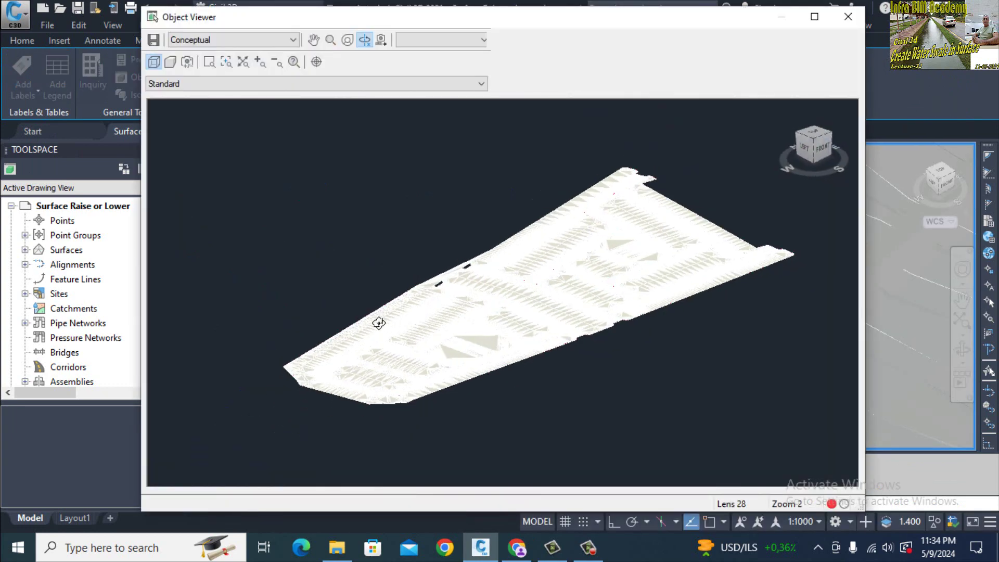
scroll(379, 323, up, 5)
middle_drag(328, 317, 833, 255)
scroll(625, 302, up, 5)
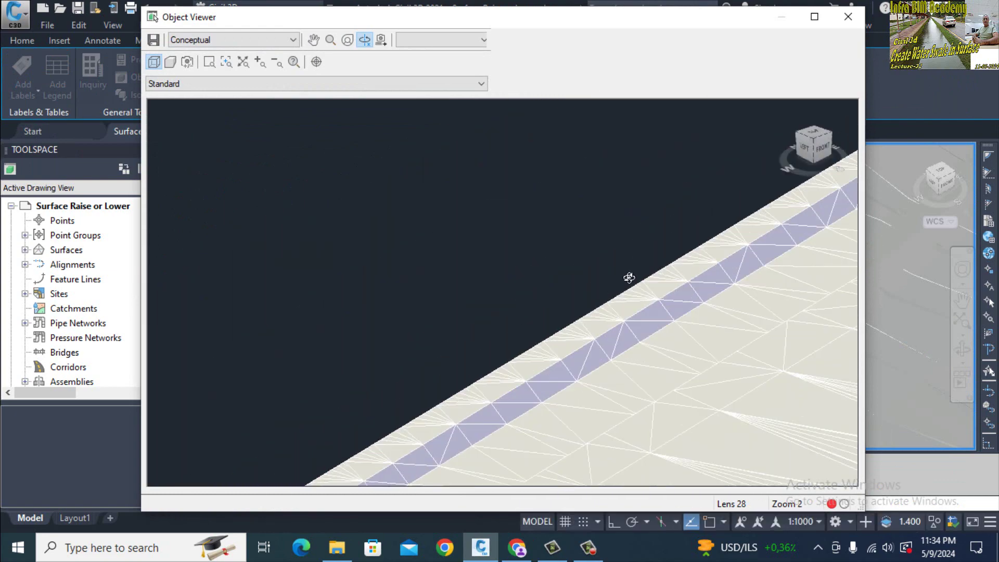
scroll(577, 241, up, 5)
middle_drag(507, 205, 499, 255)
scroll(564, 192, up, 3)
scroll(565, 193, down, 1)
scroll(432, 176, down, 1)
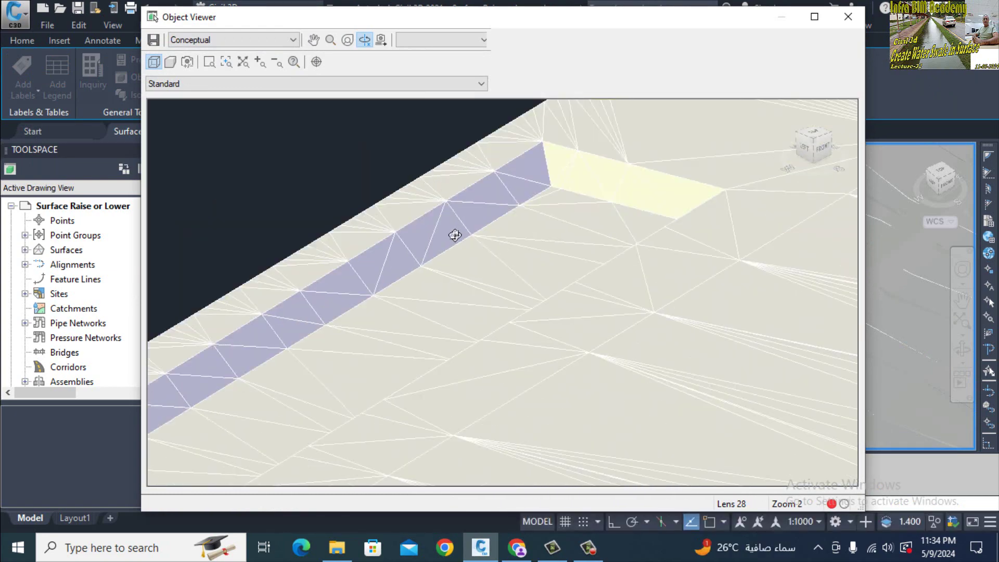
Step: Orbit around the surface in the Object Viewer to examine the full length of the swale from the opposite direction
scroll(458, 250, down, 2)
drag(462, 268, 385, 211)
middle_drag(386, 211, 656, 319)
drag(583, 317, 491, 338)
middle_drag(491, 338, 516, 379)
middle_drag(692, 307, 736, 264)
drag(681, 284, 511, 243)
middle_drag(510, 244, 612, 381)
scroll(584, 317, up, 5)
scroll(673, 293, down, 5)
middle_drag(519, 245, 546, 296)
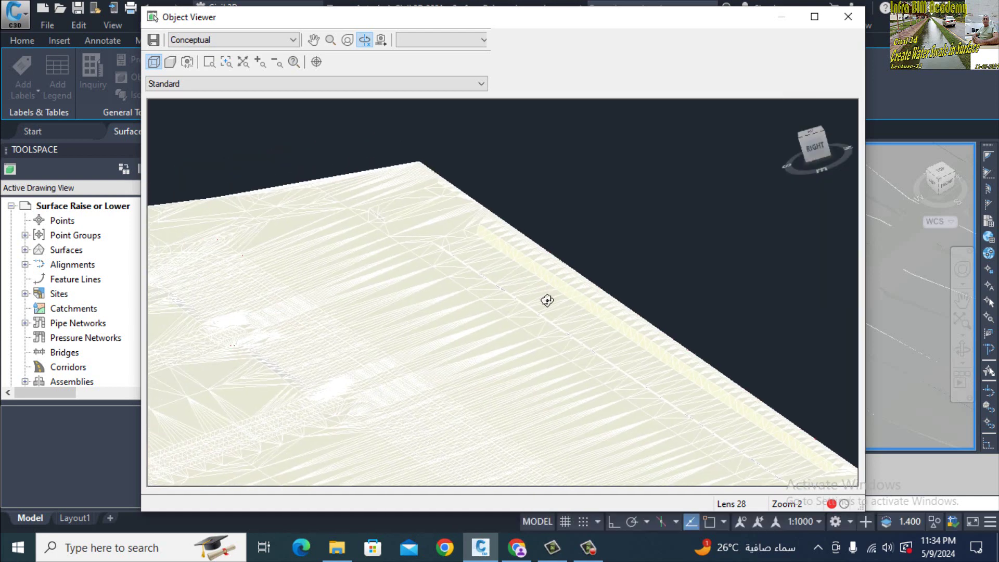
drag(534, 266, 505, 313)
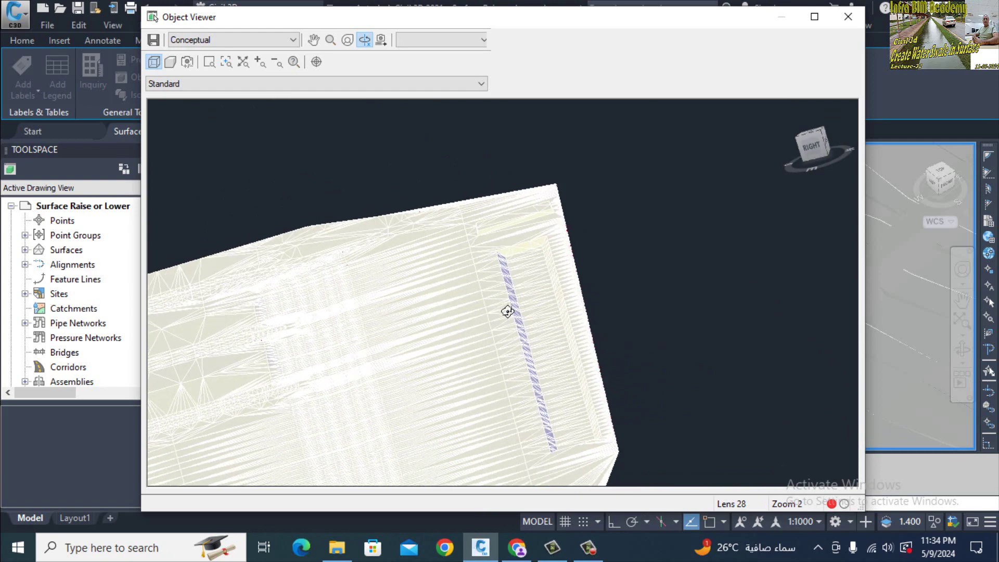
scroll(507, 302, up, 5)
middle_drag(557, 290, 539, 325)
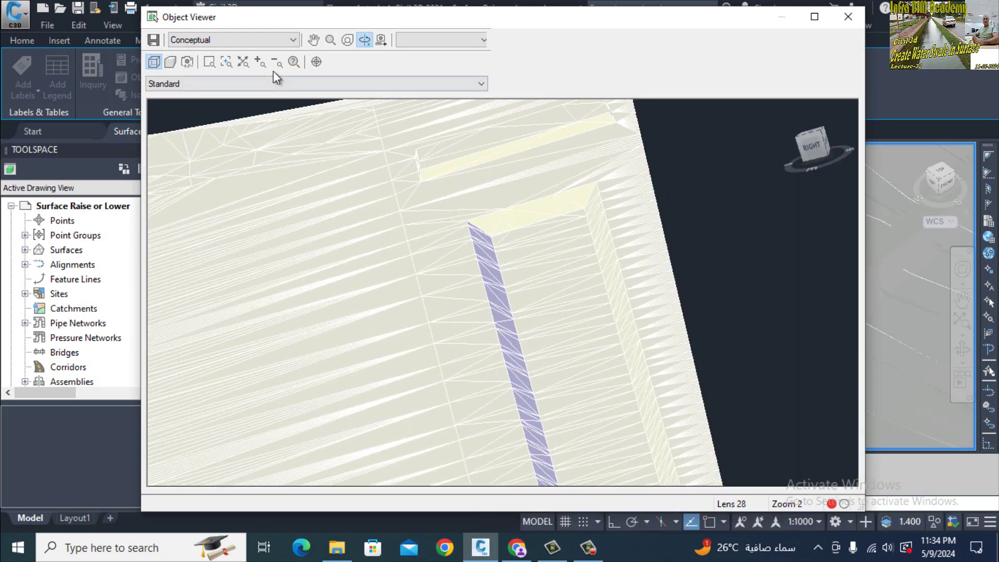
Step: Switch the Object Viewer's visual style to Realistic and examine the swale's side slopes along the surface edge
click(242, 44)
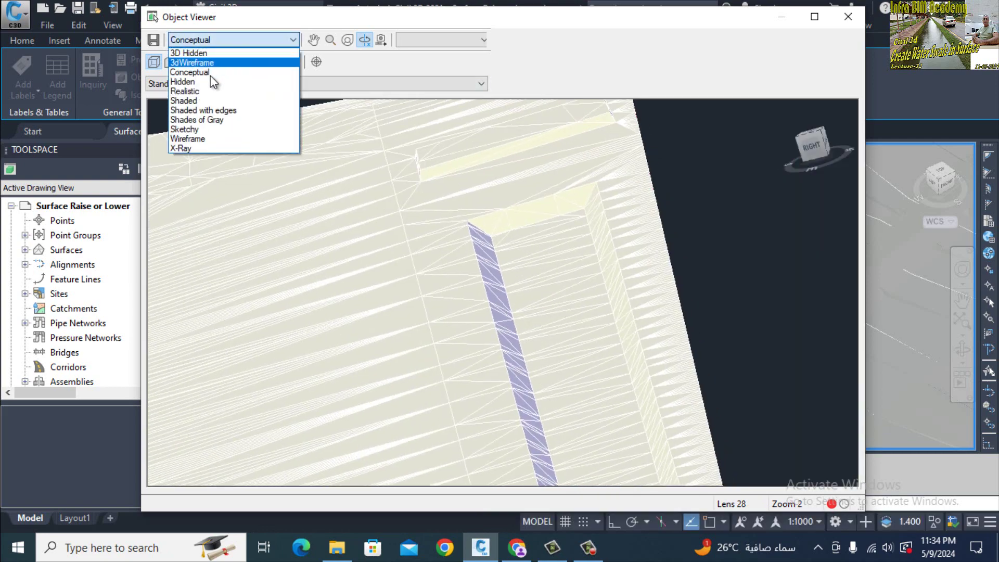
click(202, 91)
drag(719, 271, 715, 269)
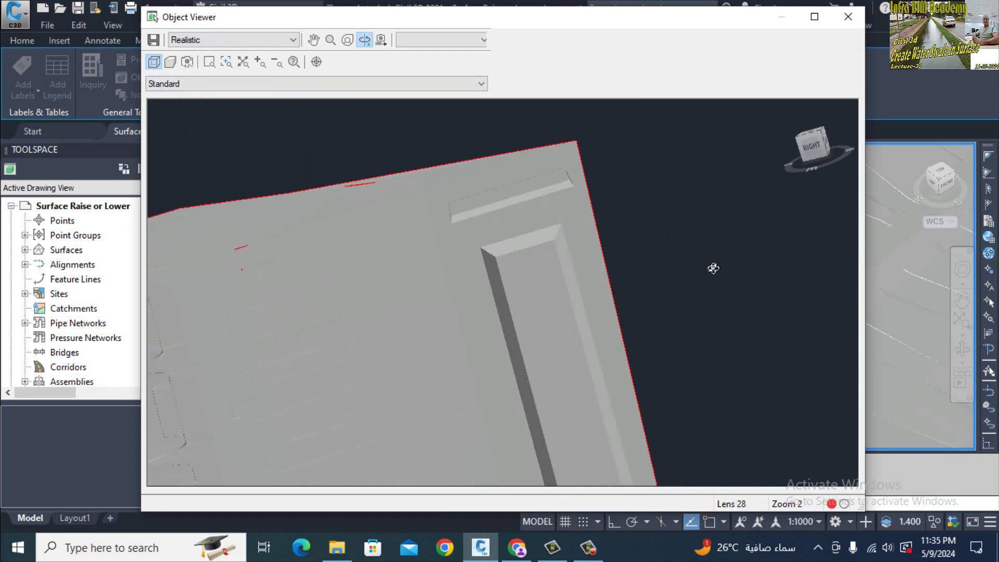
drag(662, 310, 661, 177)
drag(617, 249, 548, 279)
scroll(501, 206, up, 3)
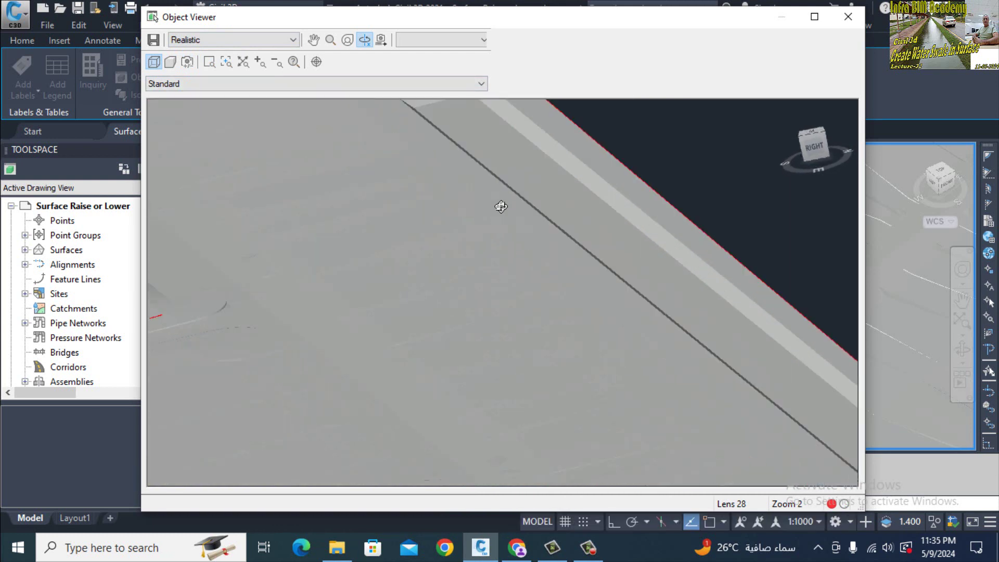